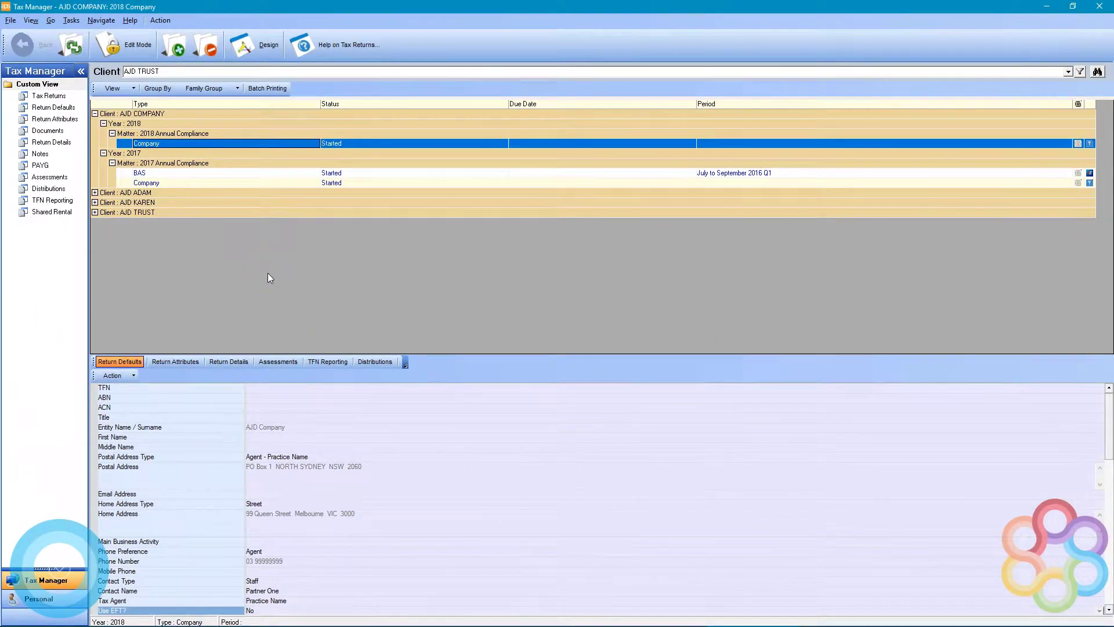
Step: Open the 2018 company return under AJD COMPANY from Tax Manager
double_click(290, 145)
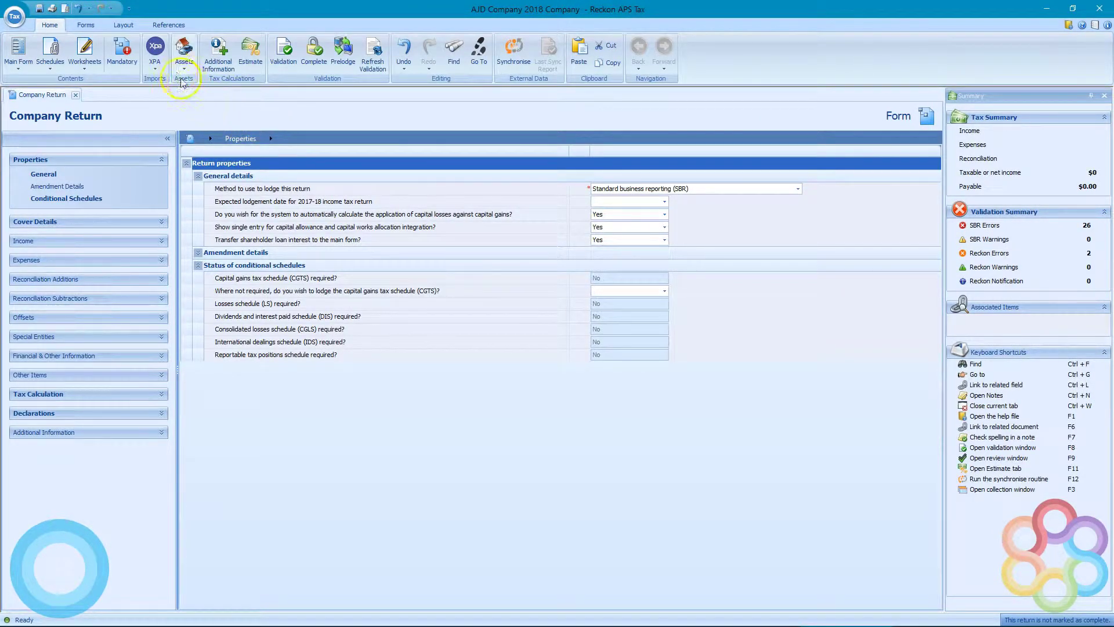
Step: Choose Business Income from the Worksheets list to add it to the return
click(82, 63)
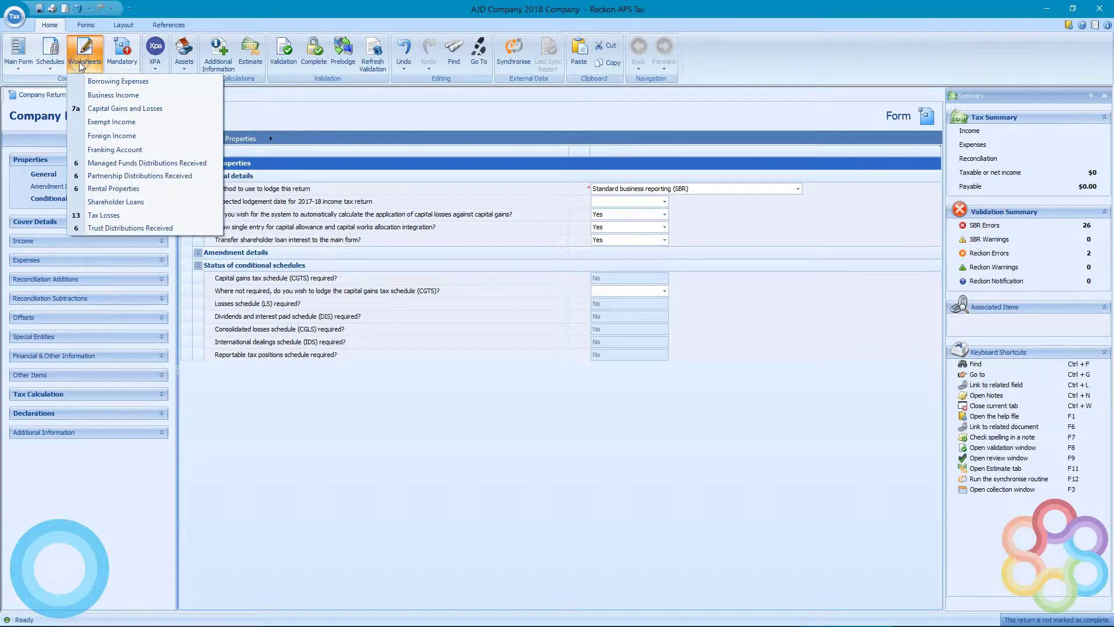
click(110, 92)
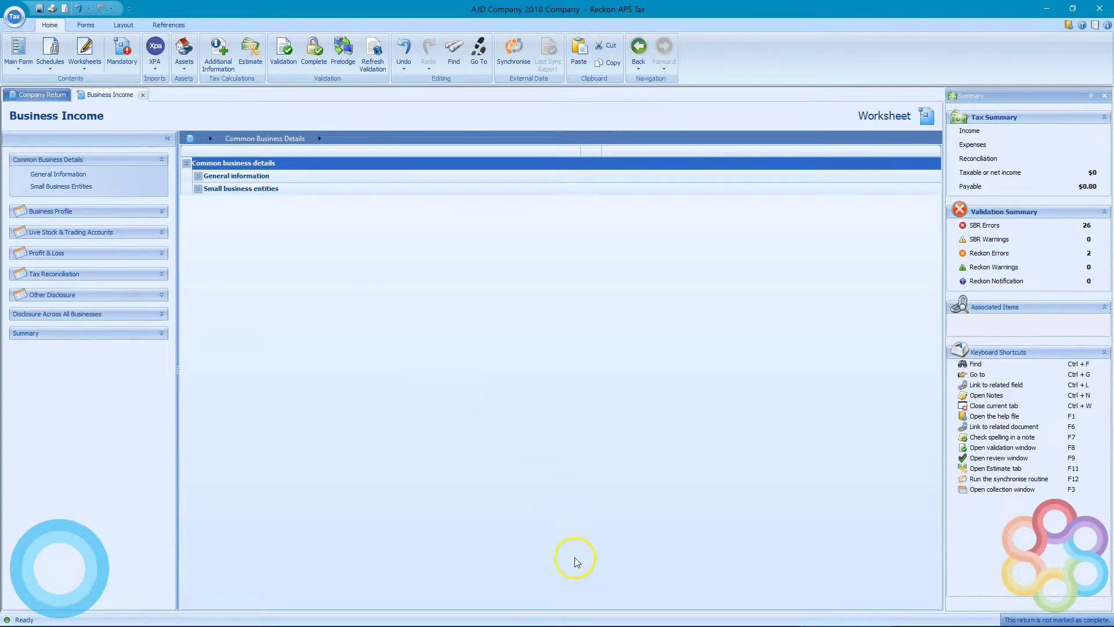
Step: Show AJD COMPANY's XPA Ledgers in Central Console and select FY18 TRADE.XPA
mouse_move(574, 620)
click(474, 615)
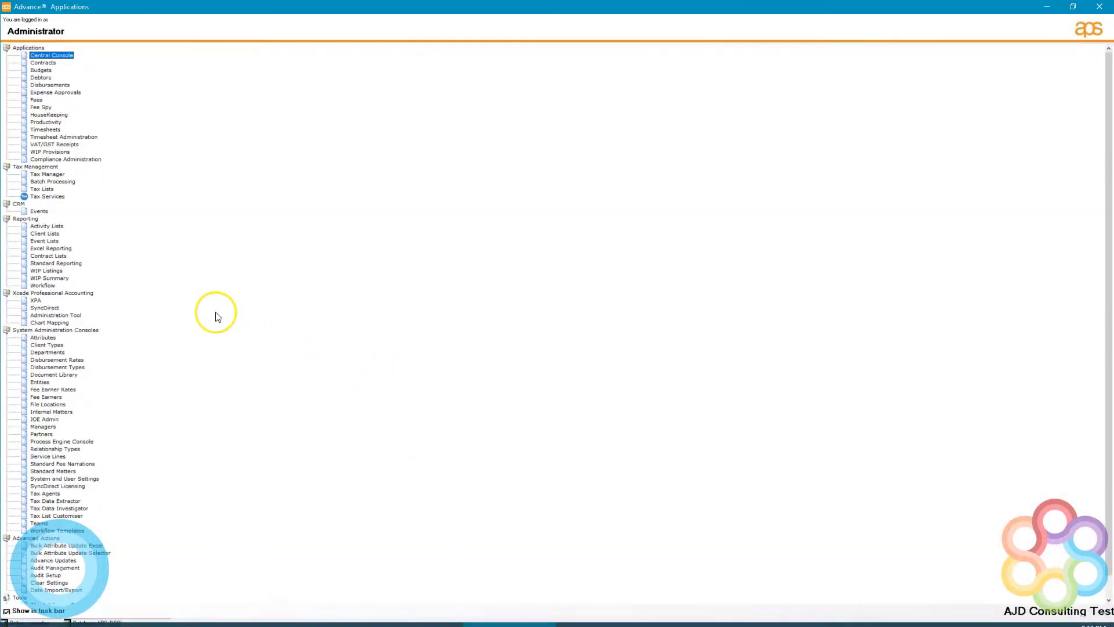
double_click(43, 56)
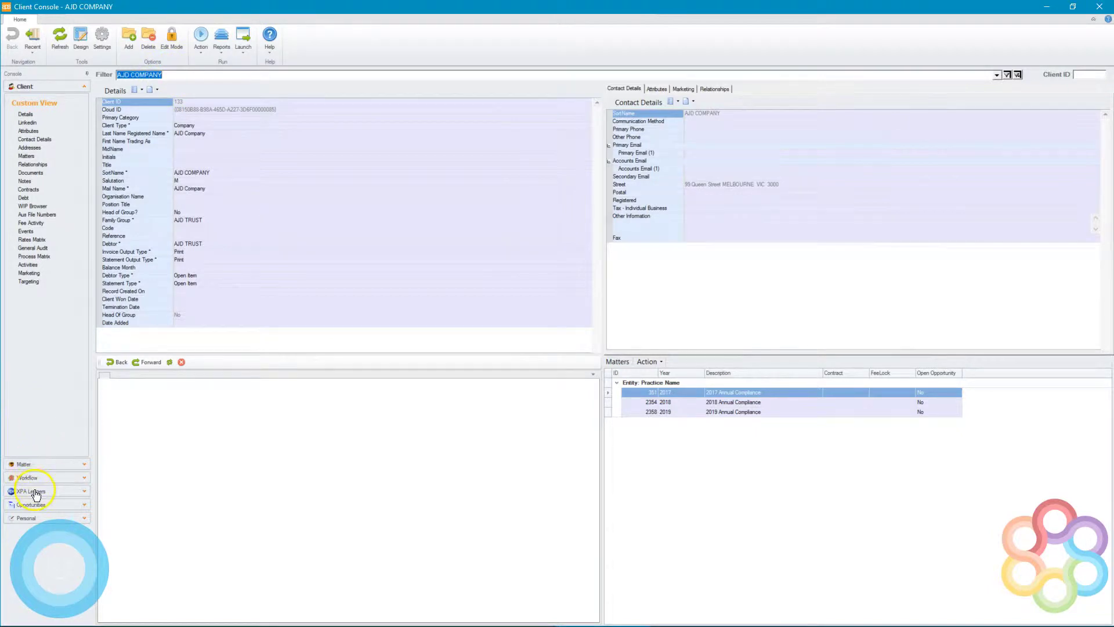
click(83, 496)
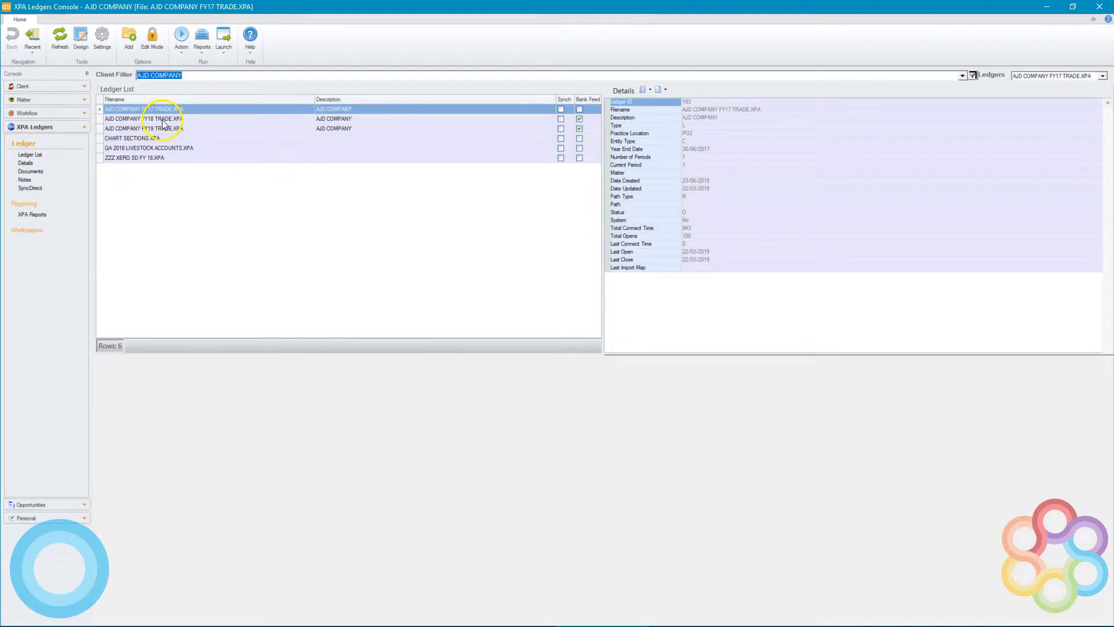
click(163, 120)
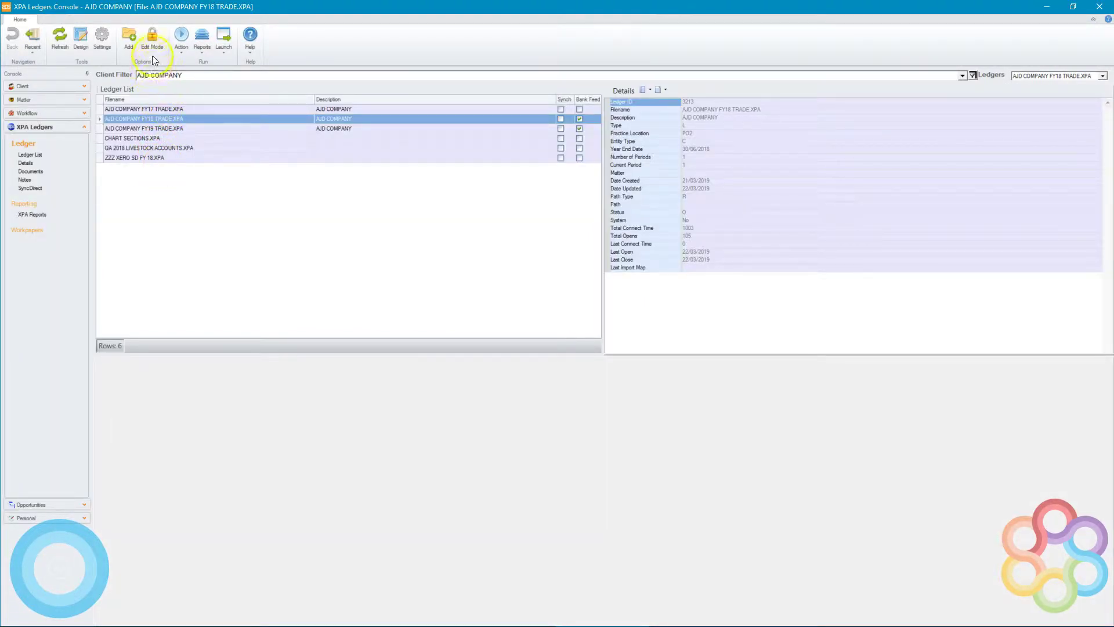
Step: Link RECKON ACCOUNTS IMPORT TEST.XPA to AJD COMPANY, bringing the ledger list to 7 rows
right_click(176, 181)
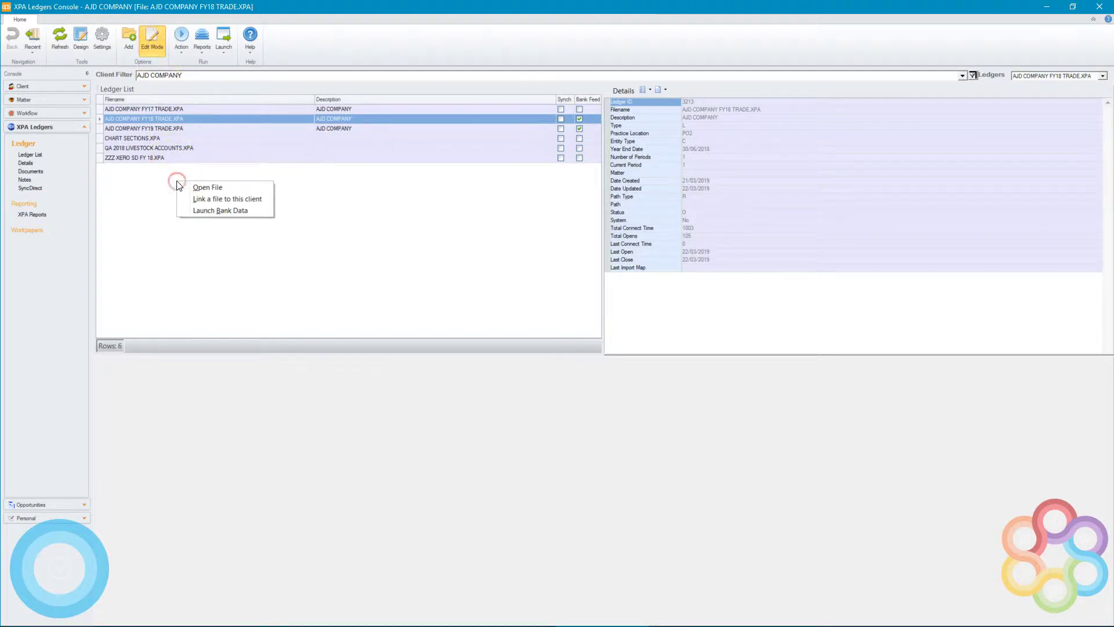
click(259, 200)
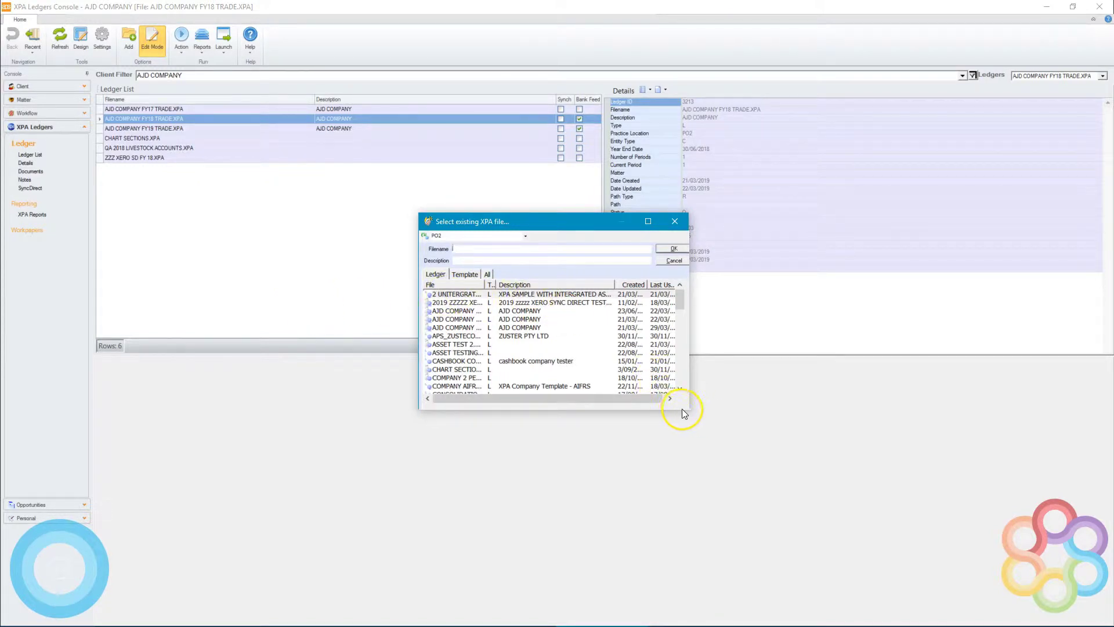
drag(689, 408, 1019, 537)
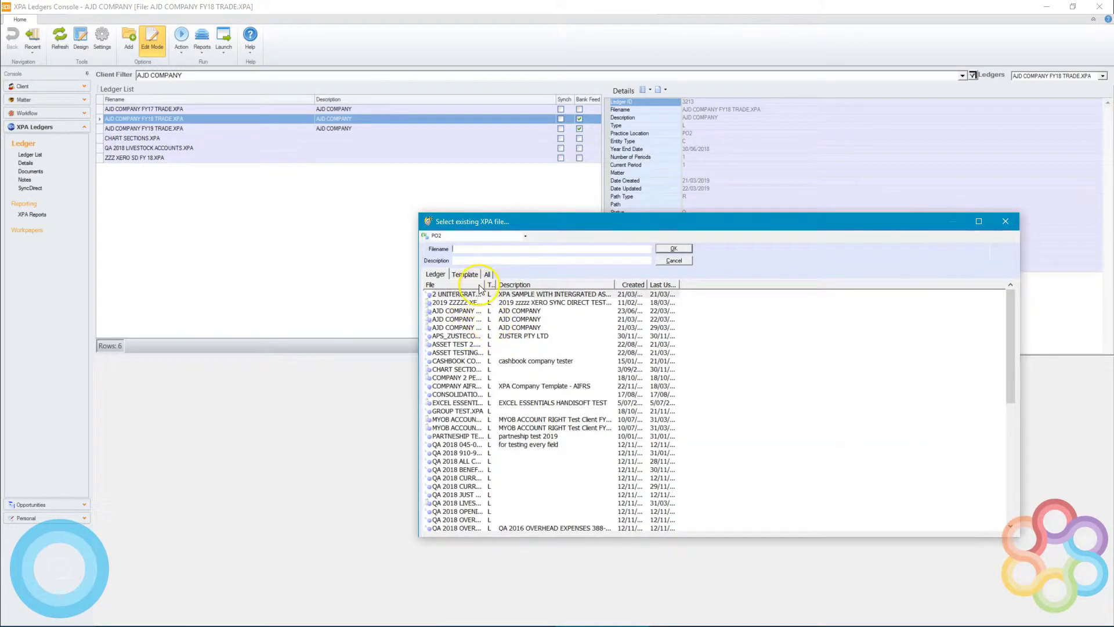
drag(485, 282, 660, 285)
scroll(543, 460, down, 5)
scroll(539, 429, down, 5)
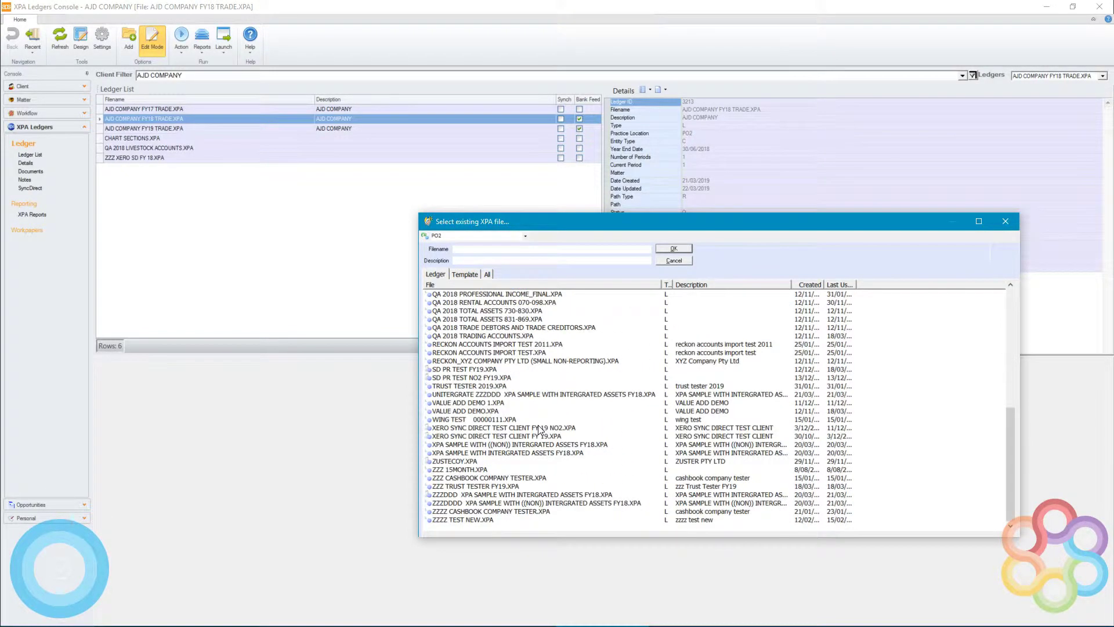
click(511, 352)
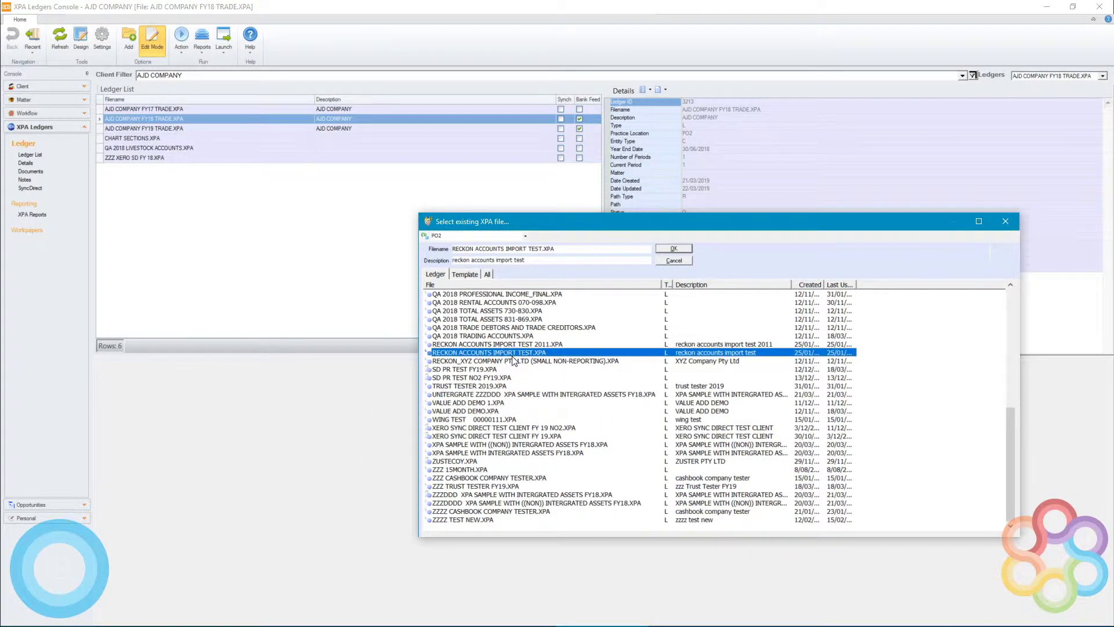
click(675, 248)
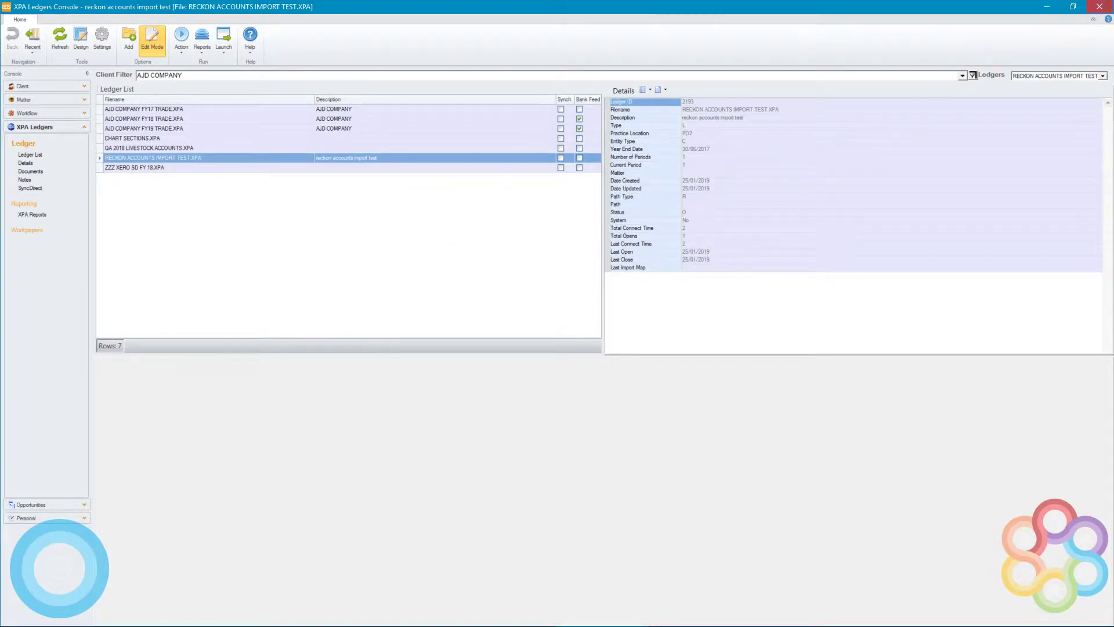
Step: Close the ledgers console, expand all Live stock details, and close the empty Business Income worksheet
click(1108, 11)
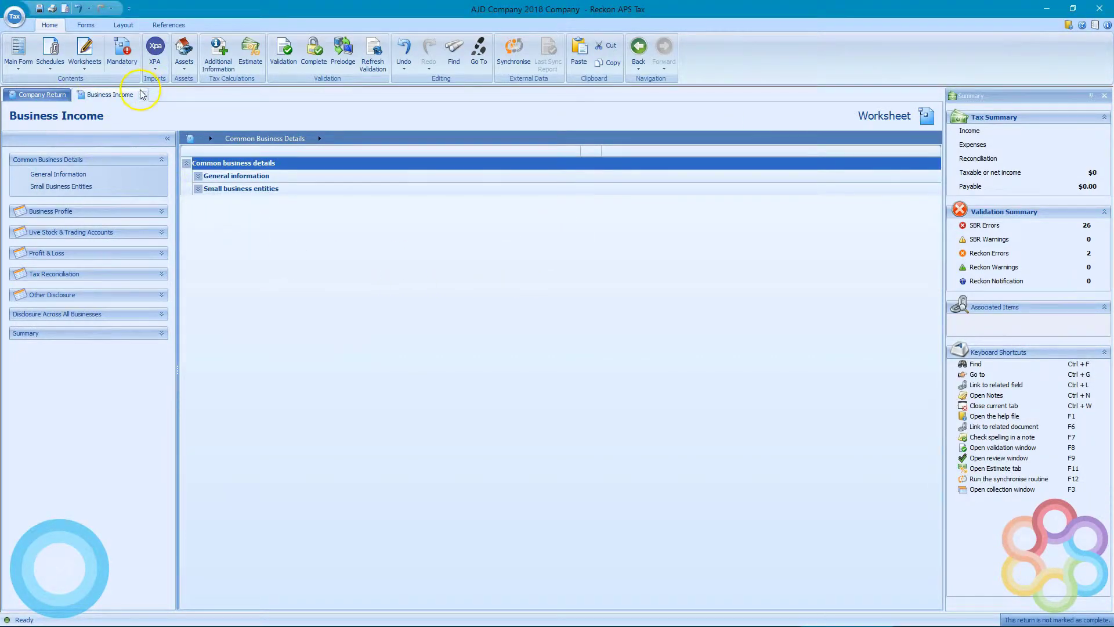
click(162, 210)
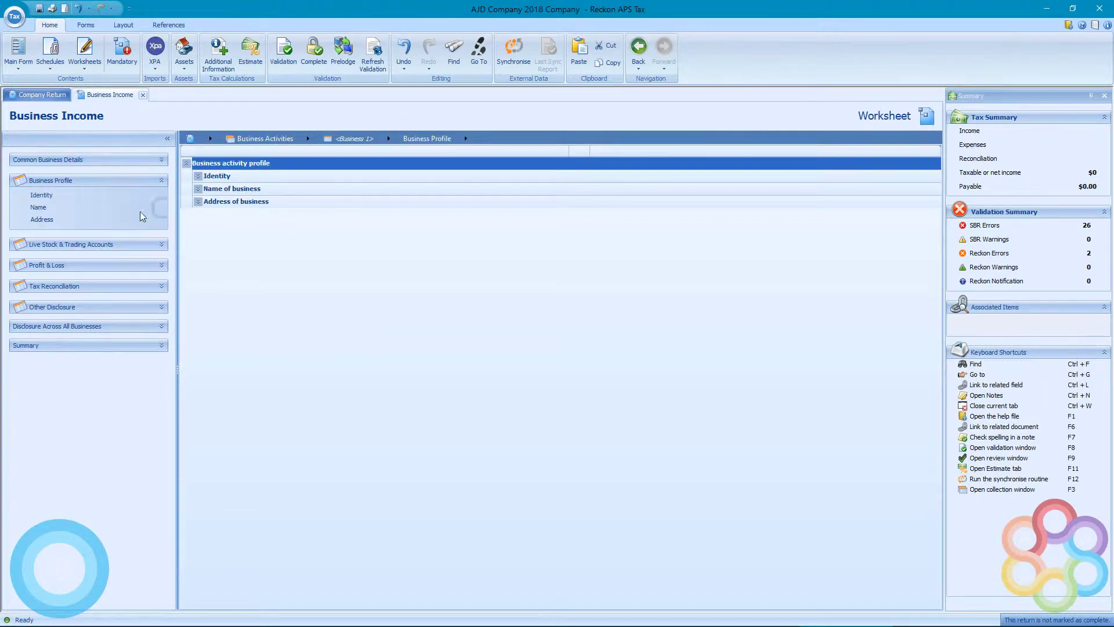
click(163, 243)
right_click(208, 163)
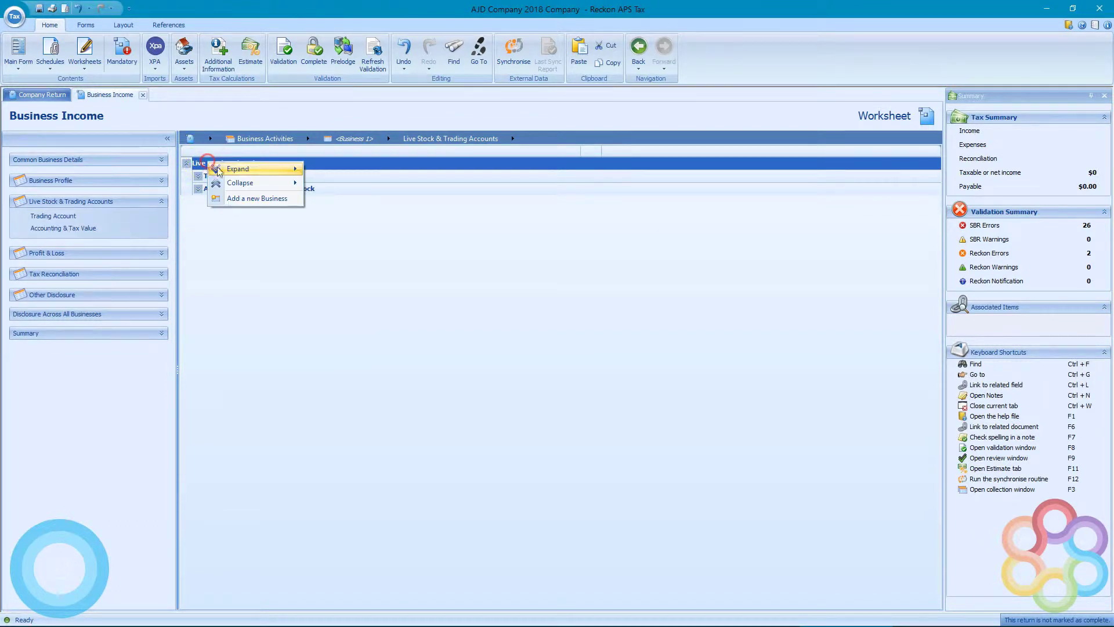
mouse_move(267, 169)
click(317, 171)
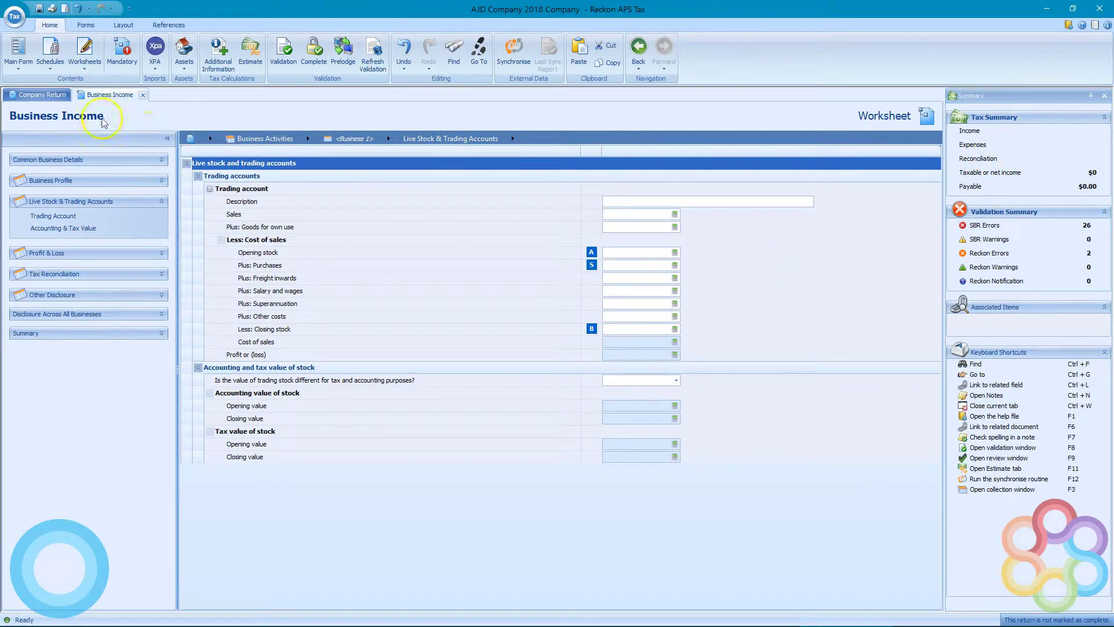
click(143, 95)
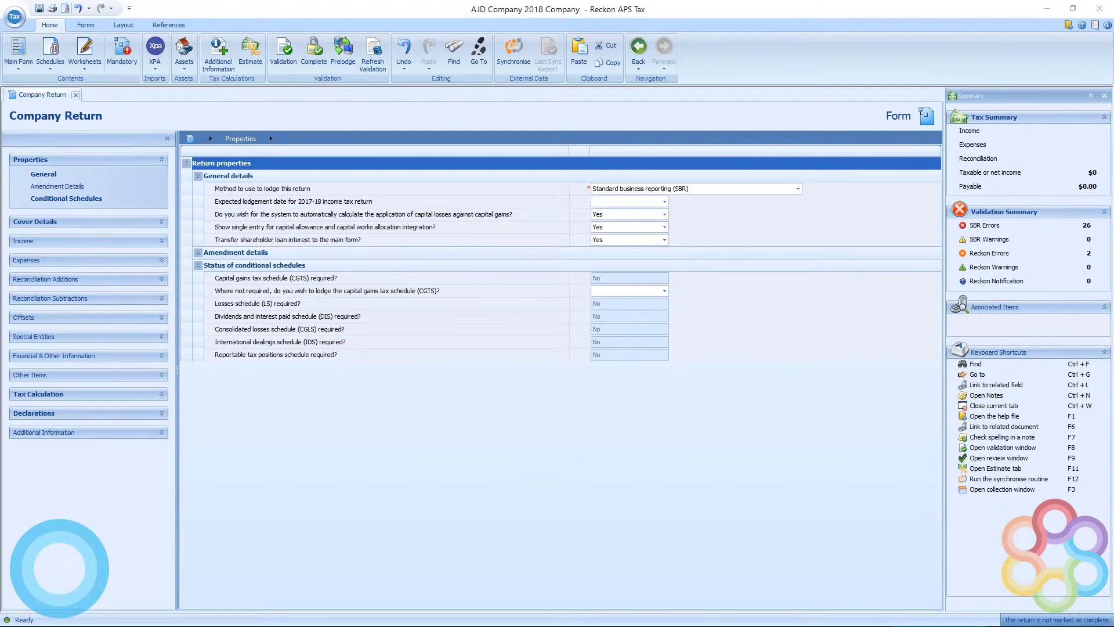
Step: Import QA 2018 LIVESTOCK ACCOUNTS.XPA into a new Primary production Business Income worksheet
drag(846, 199, 349, 107)
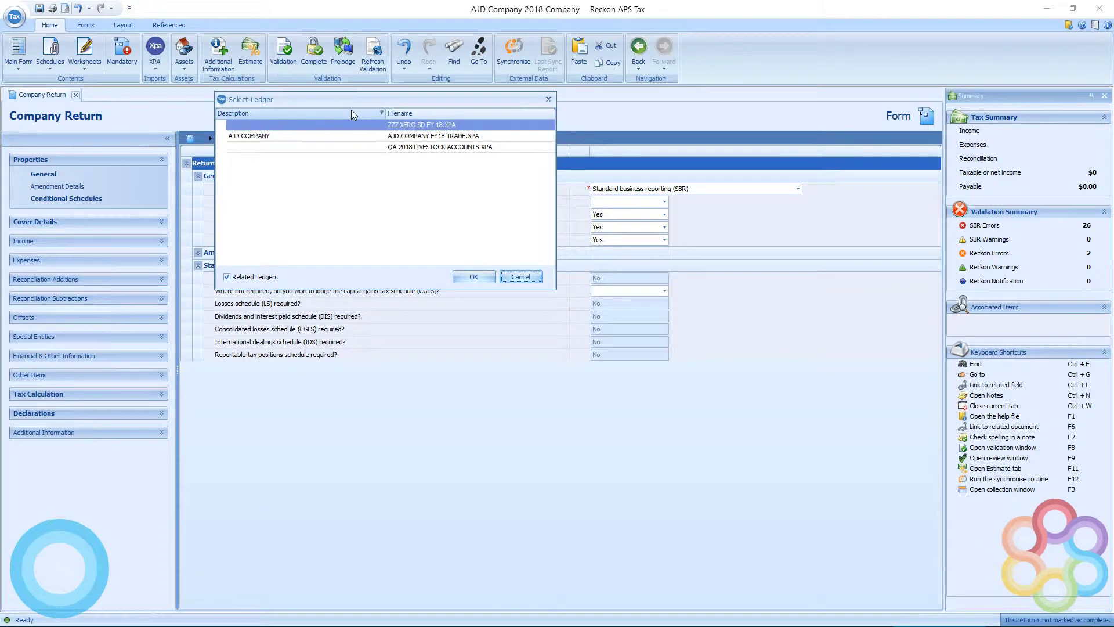
click(440, 148)
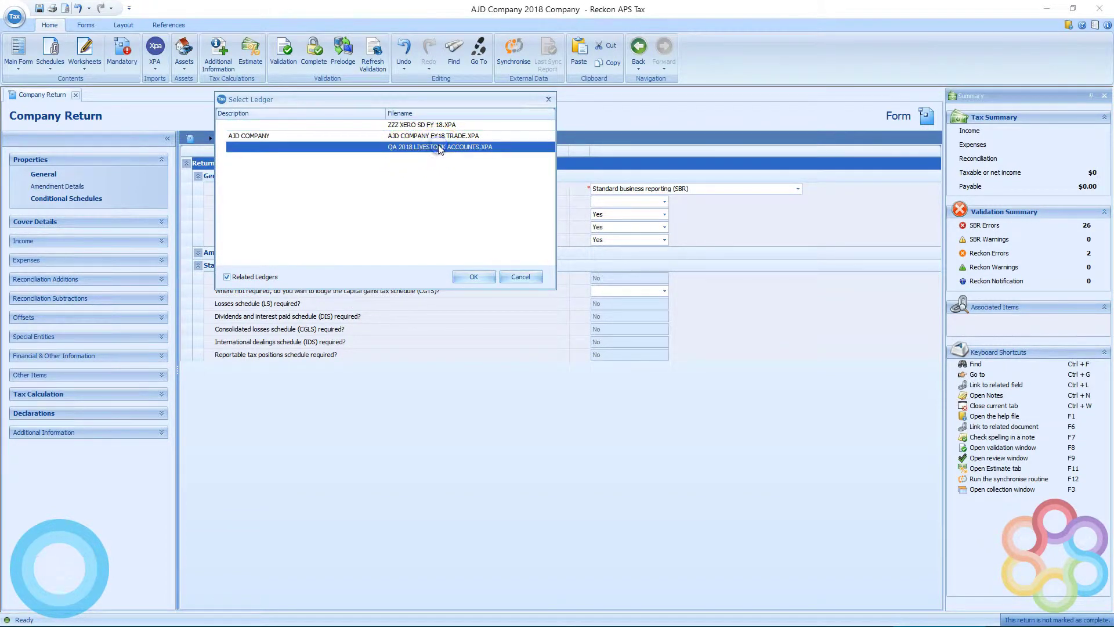
click(474, 278)
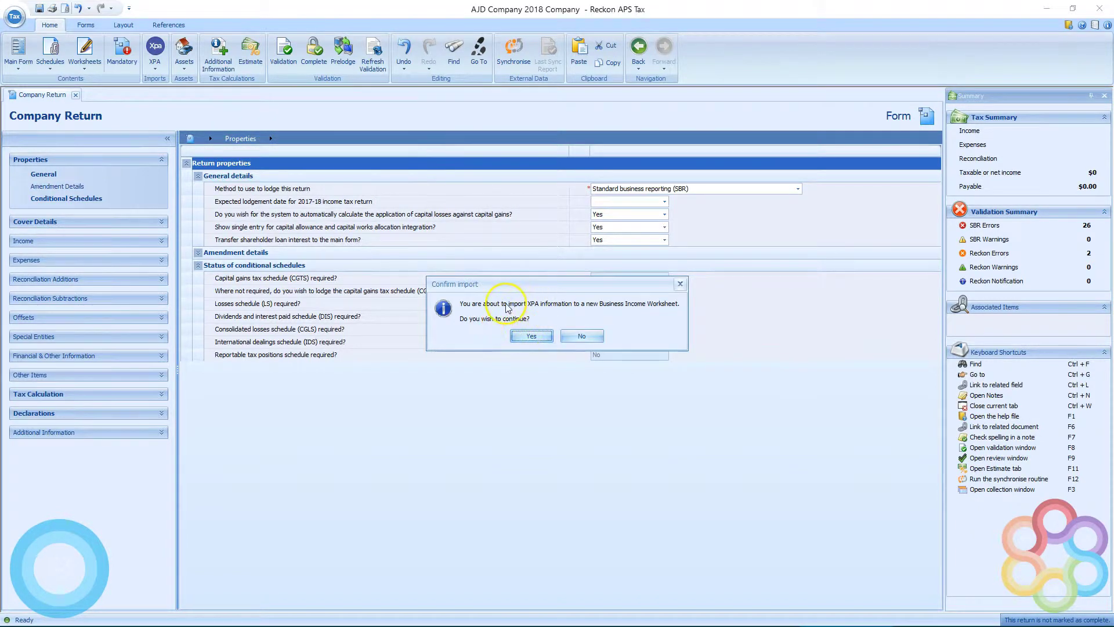
click(544, 336)
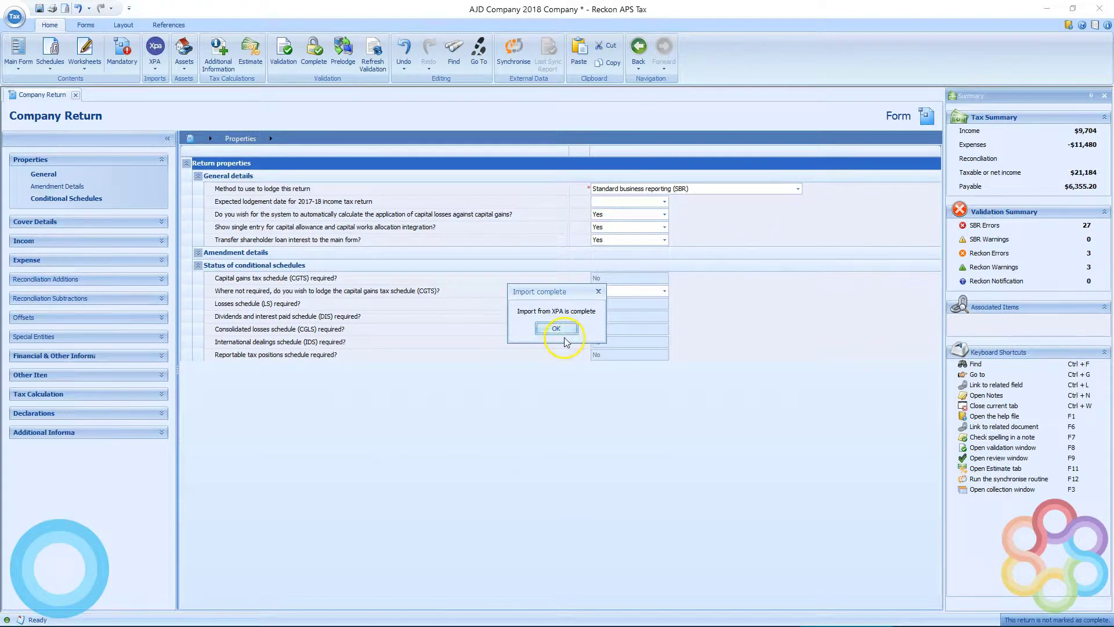
click(560, 329)
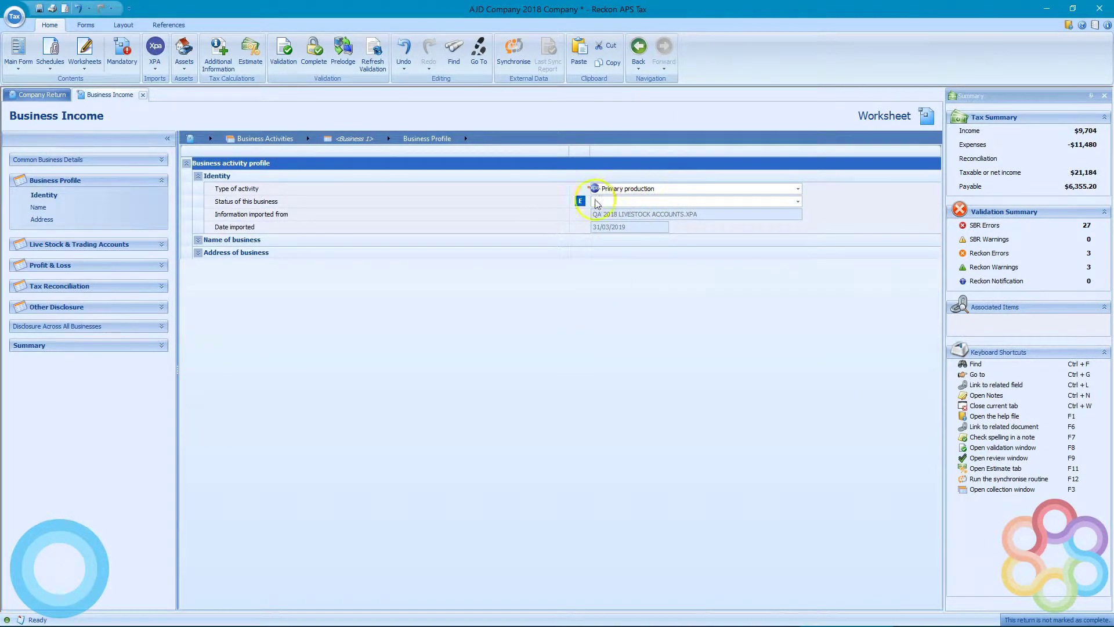
Step: Show the Live Stock & Trading Accounts Profit and loss page: rent $100, services $93, other $1,818
click(161, 244)
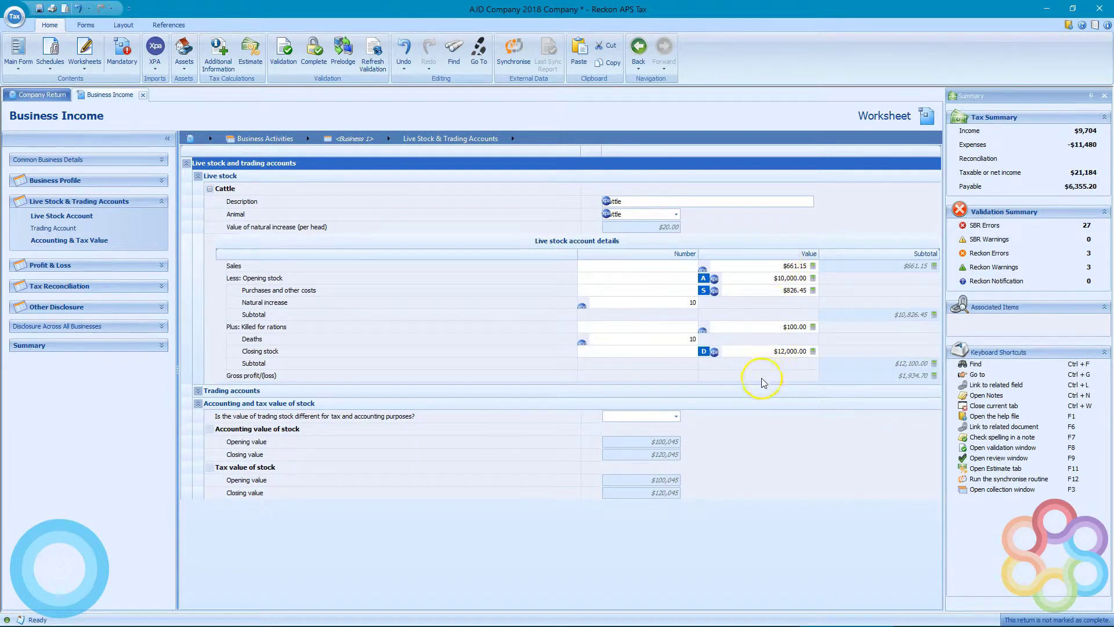
click(162, 267)
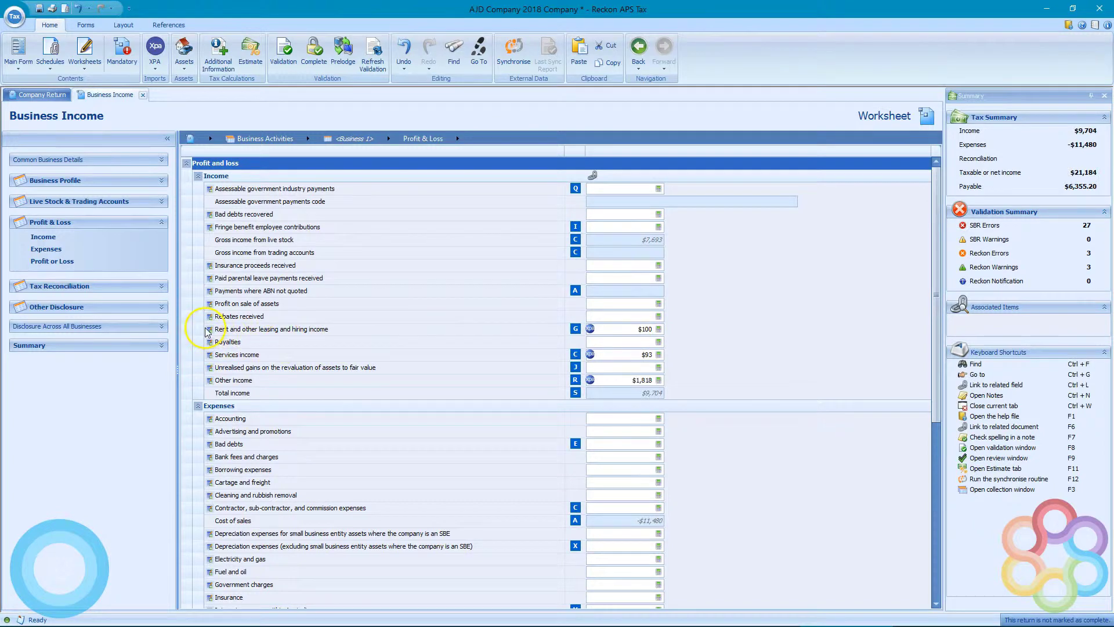
Step: Change rent and hiring income to $500, lifting total income to $10,104
click(625, 329)
double_click(623, 328)
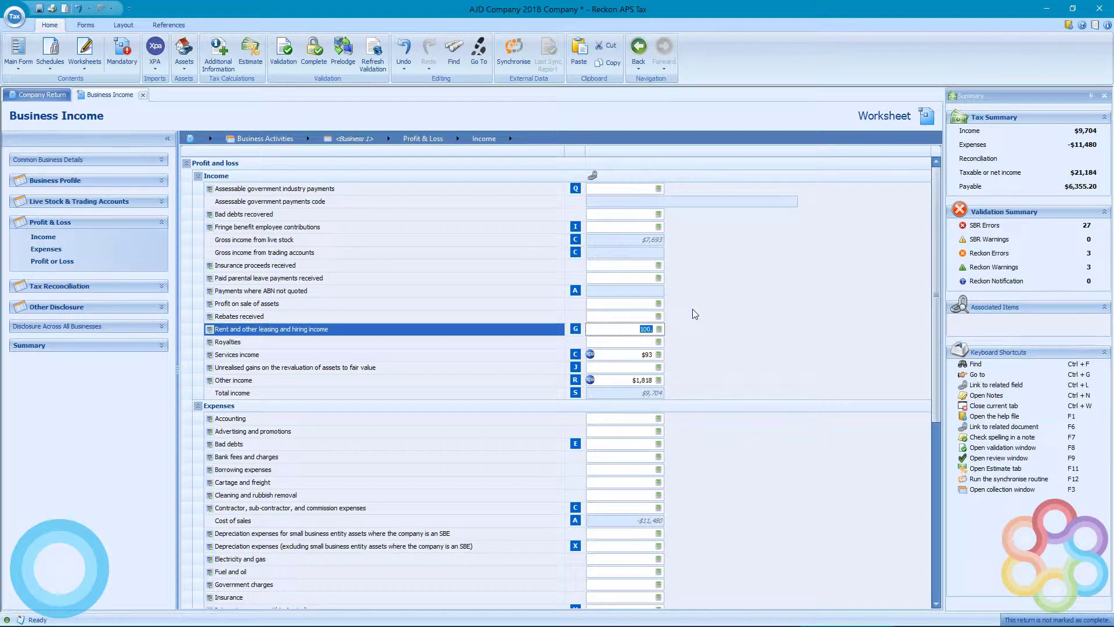
text(500)
click(616, 354)
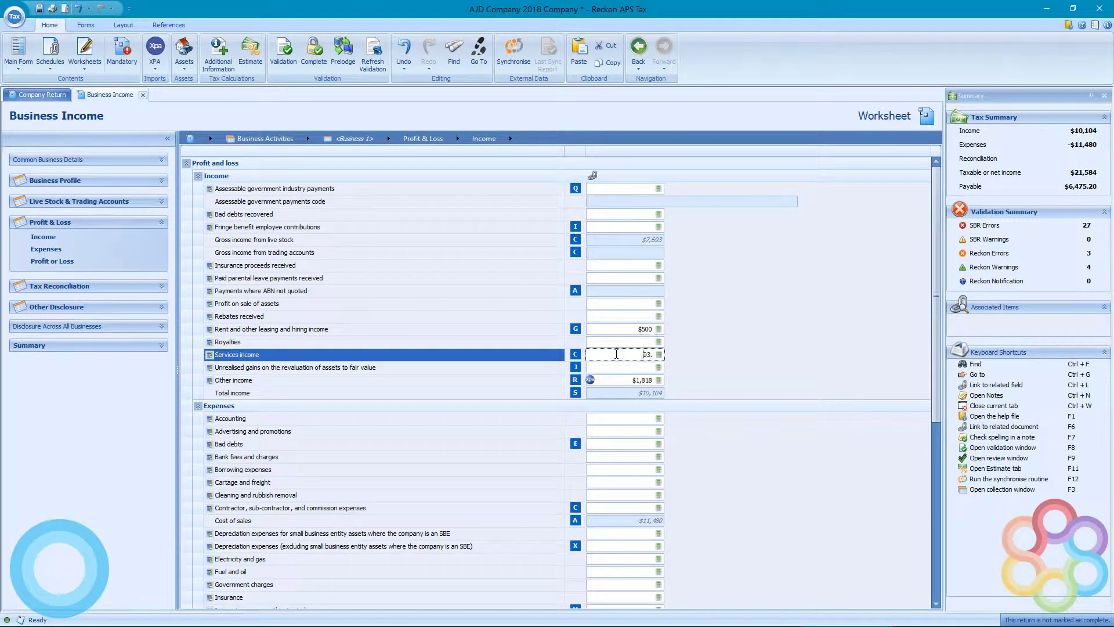
click(474, 277)
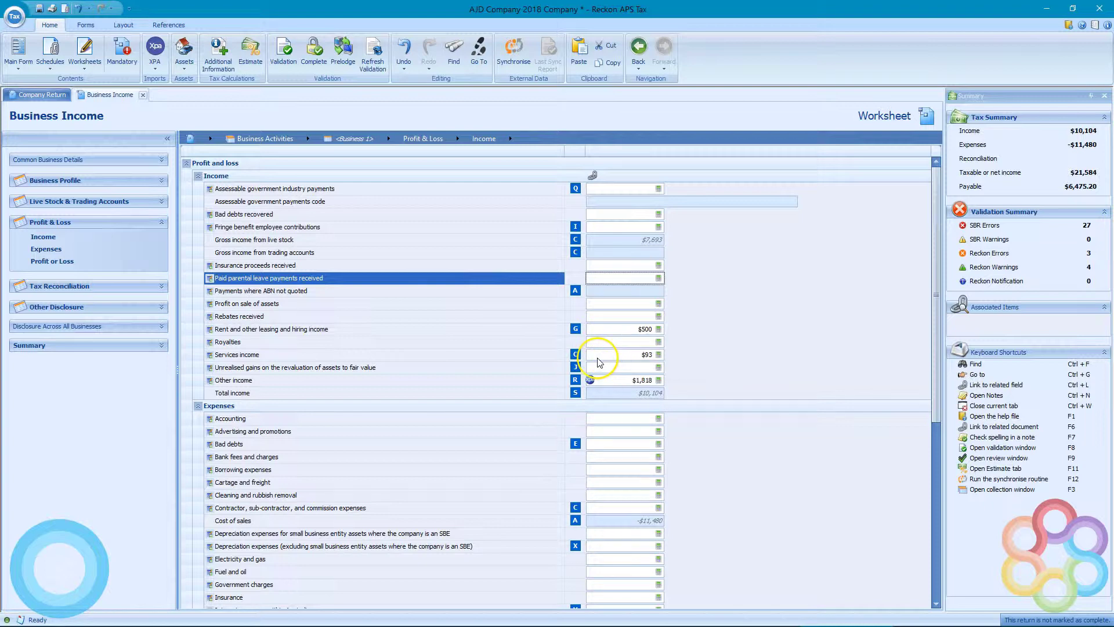
Step: Expand all of Tax Reconciliation, scroll through it, then view the Other Disclosure page
click(162, 286)
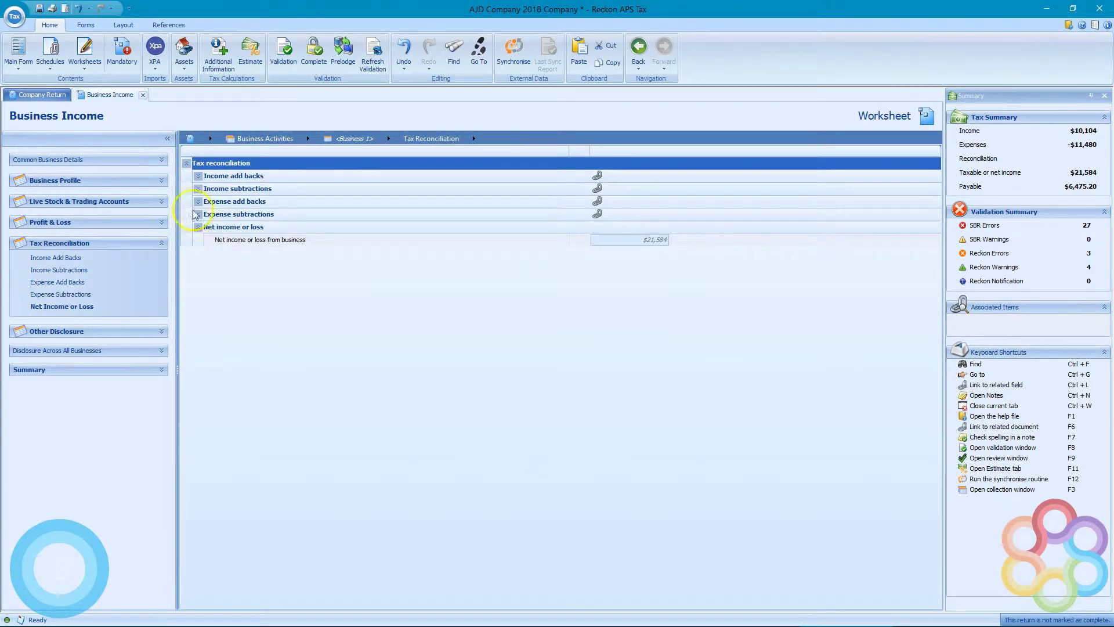
right_click(209, 162)
mouse_move(273, 169)
click(317, 170)
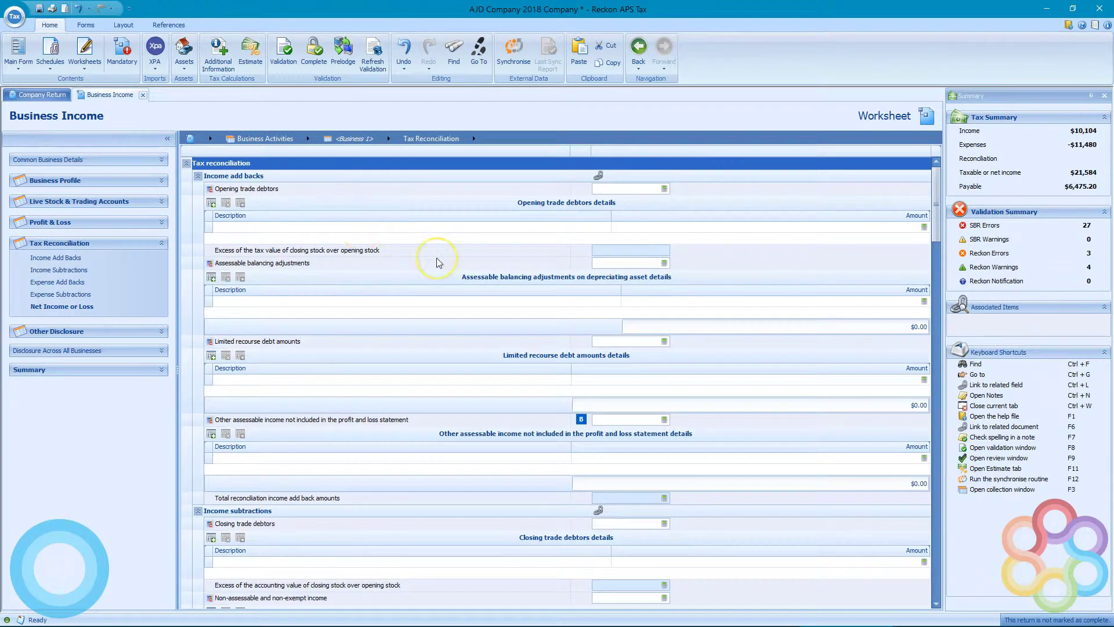
scroll(436, 258, down, 10)
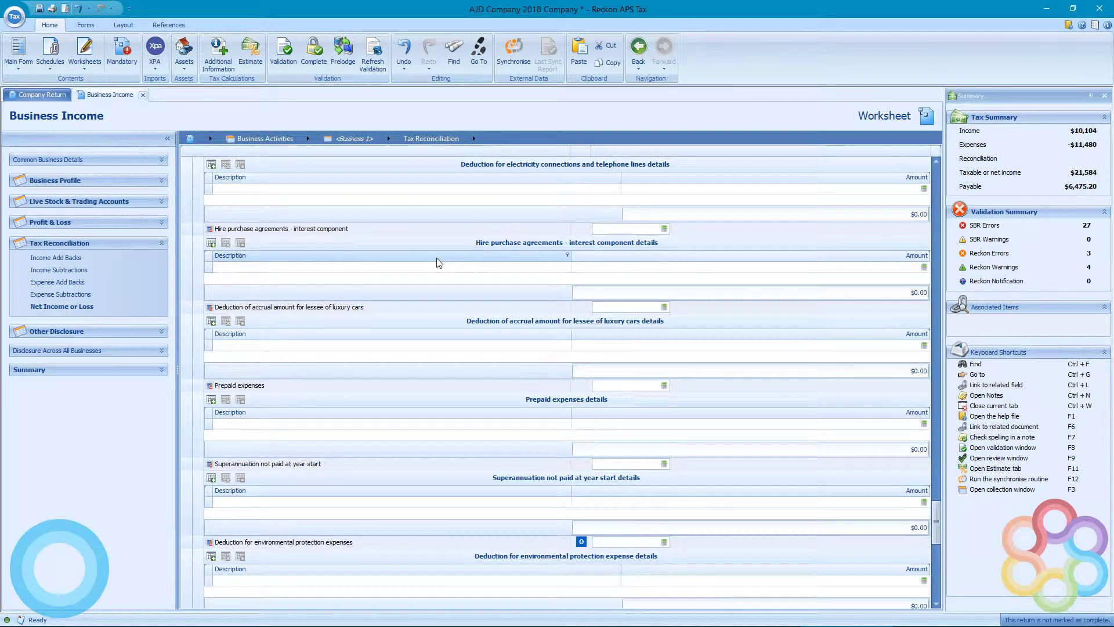
click(163, 332)
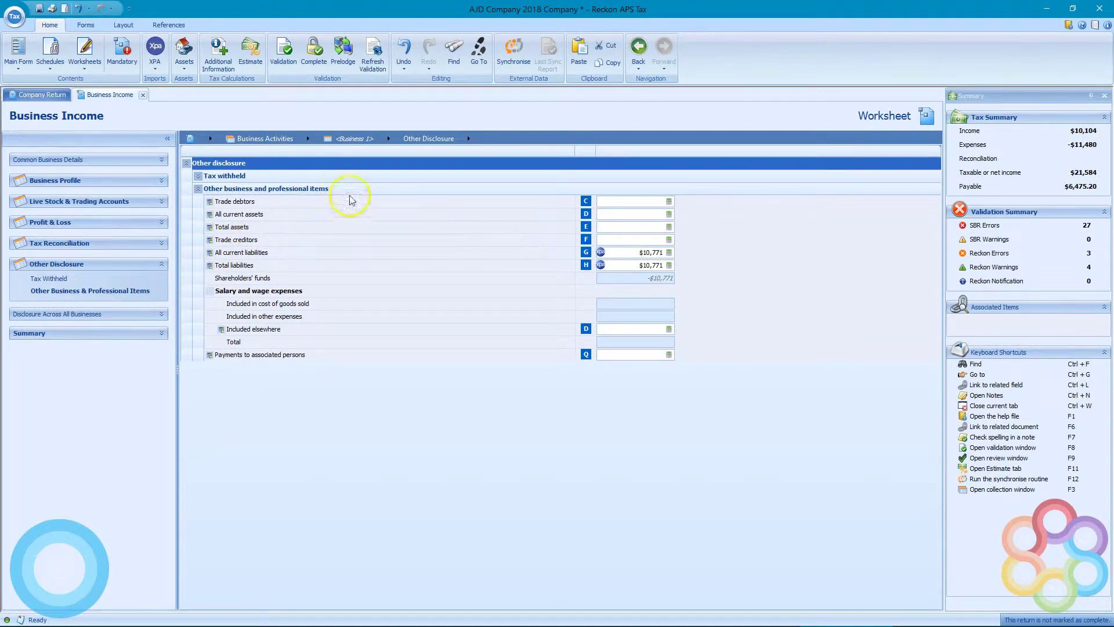
Step: Refresh the imported XPA ledger data, accepting the overwrite of linked worksheets
click(160, 69)
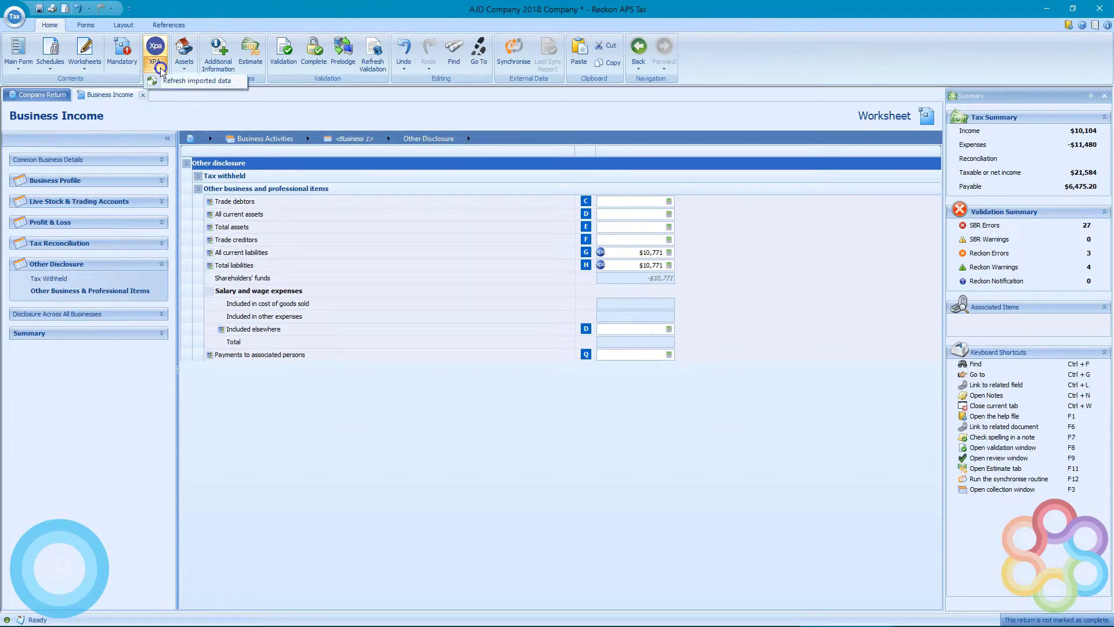
click(194, 82)
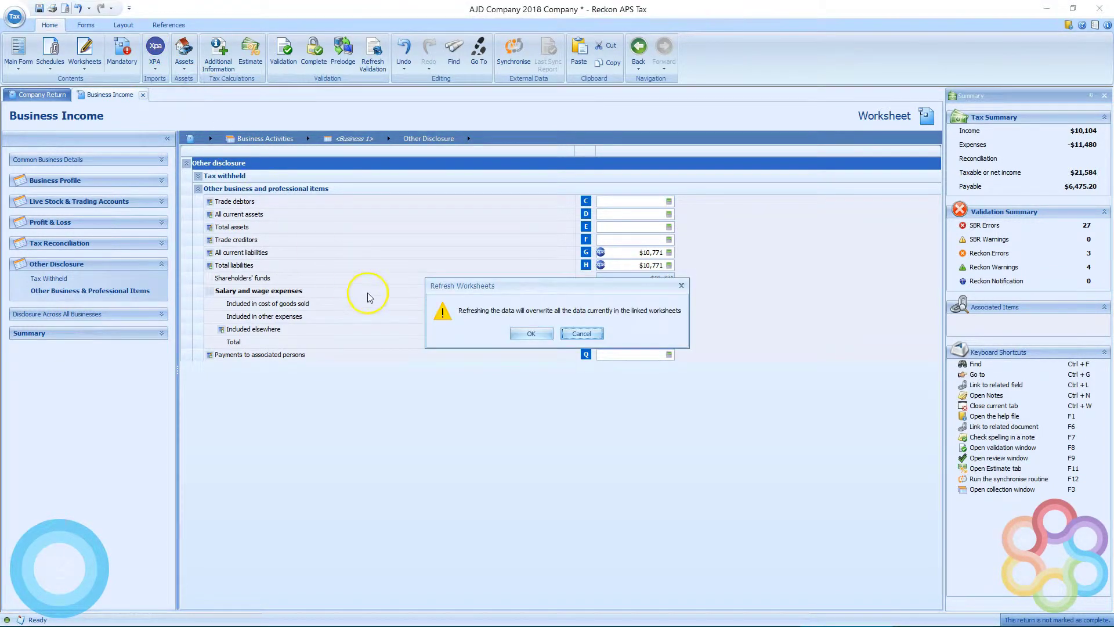
click(531, 334)
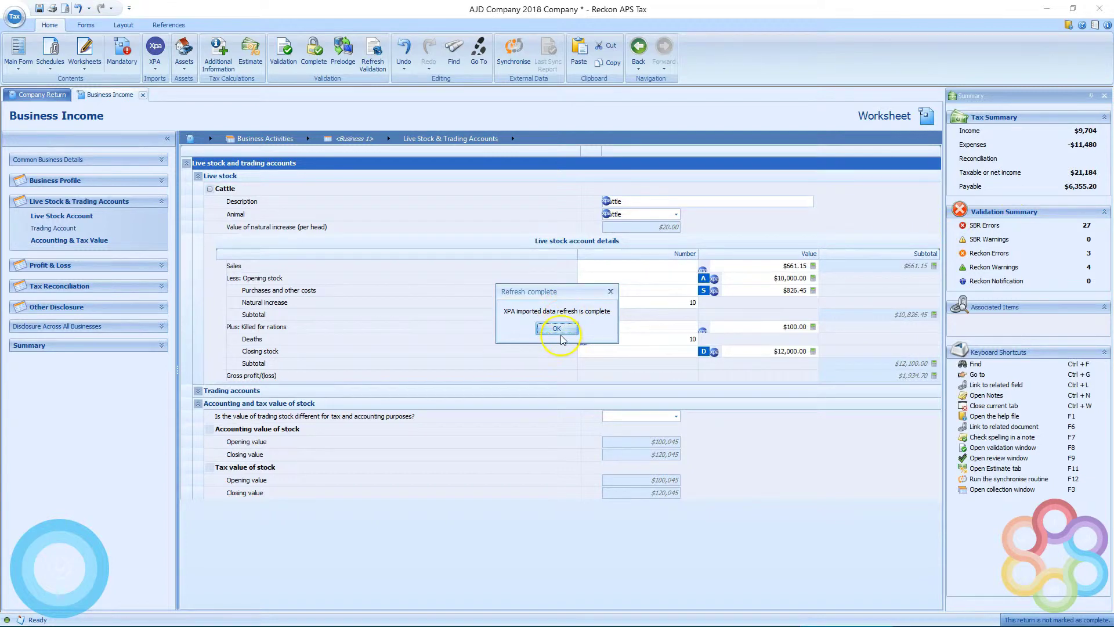
click(560, 328)
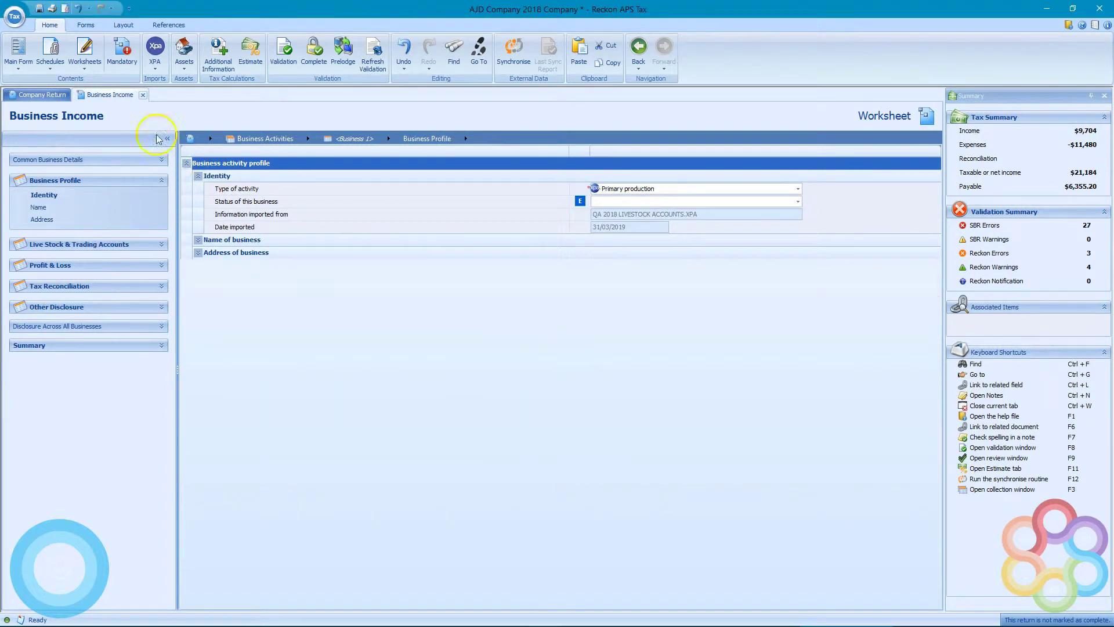
Step: Check the Live Stock Profit and loss page shows rent back at $100 and total income $9,704
click(308, 138)
click(163, 247)
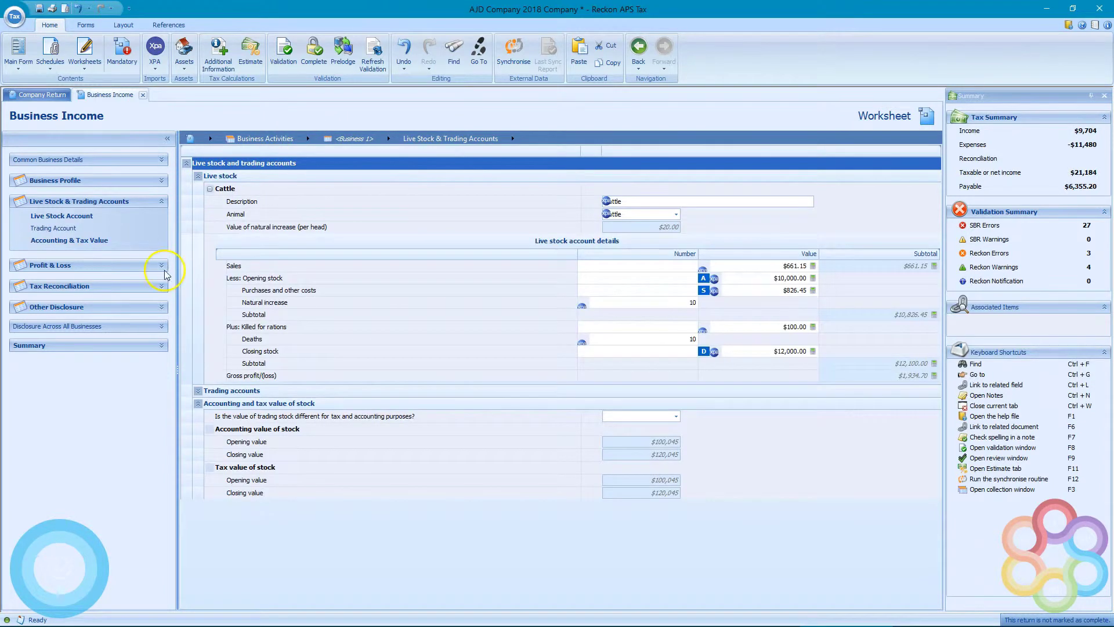
click(162, 265)
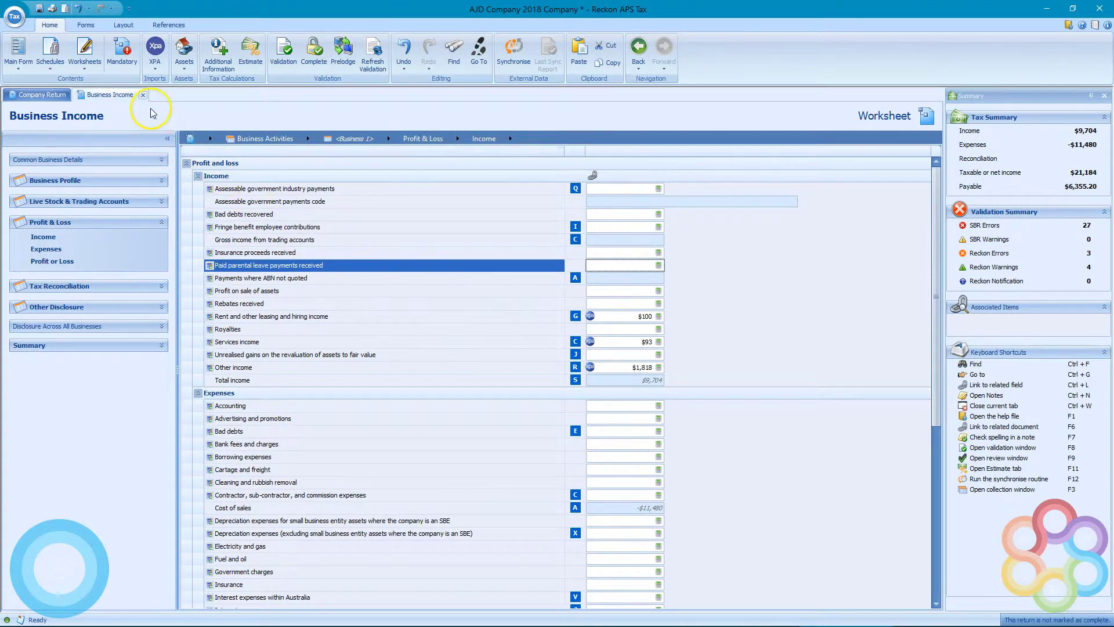
click(308, 138)
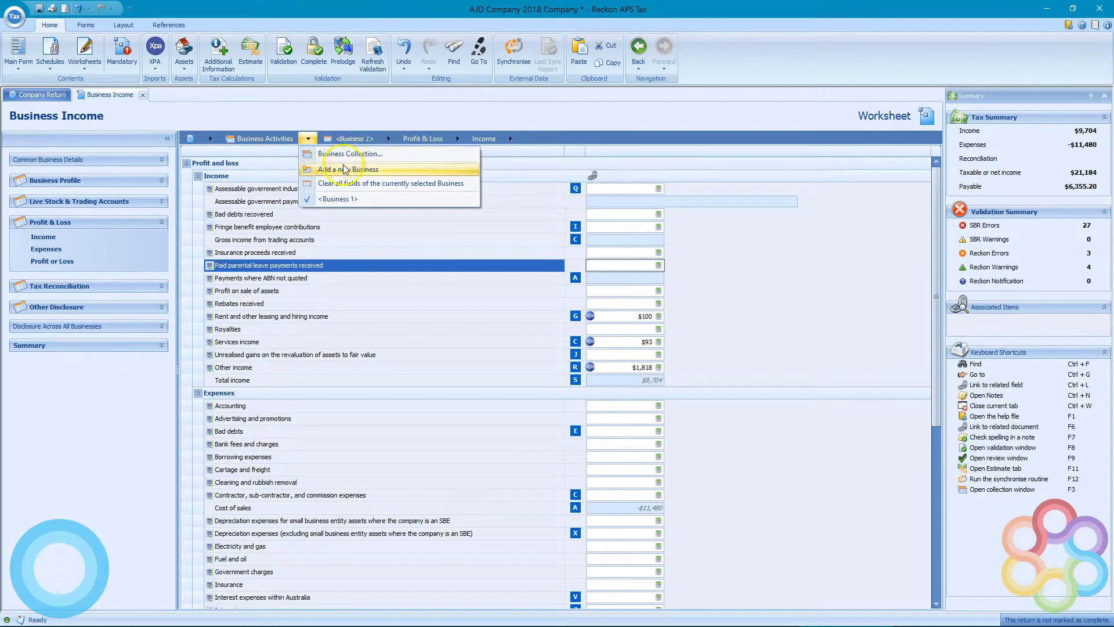
Step: Import the AJD COMPANY FY18 TRADE.XPA ledger into a <New Worksheet>, bringing income to $59,704
click(294, 99)
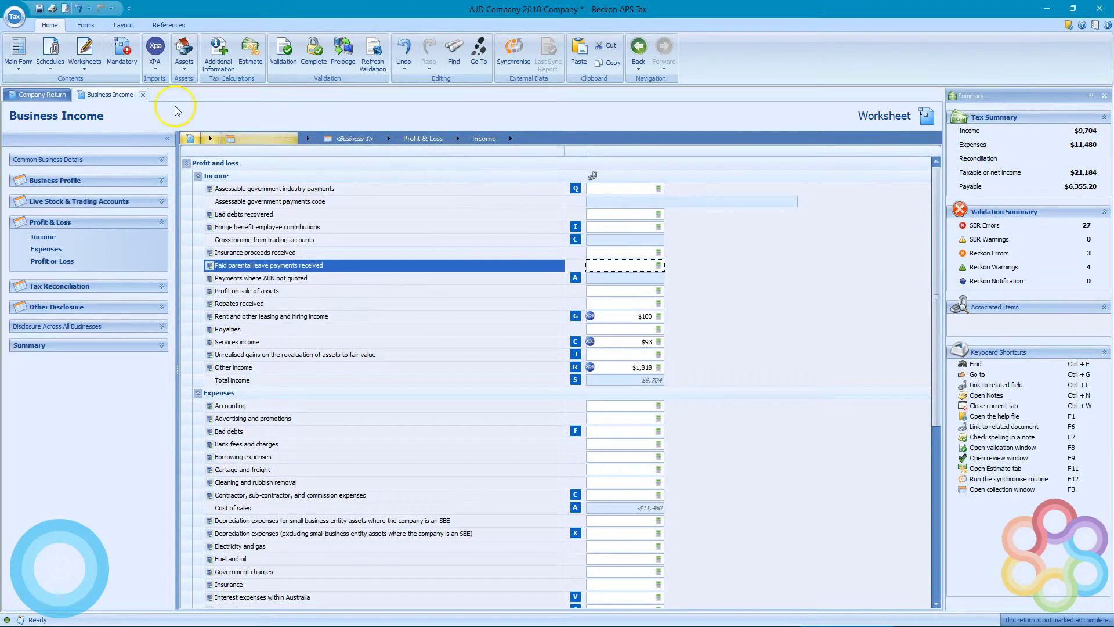
click(161, 49)
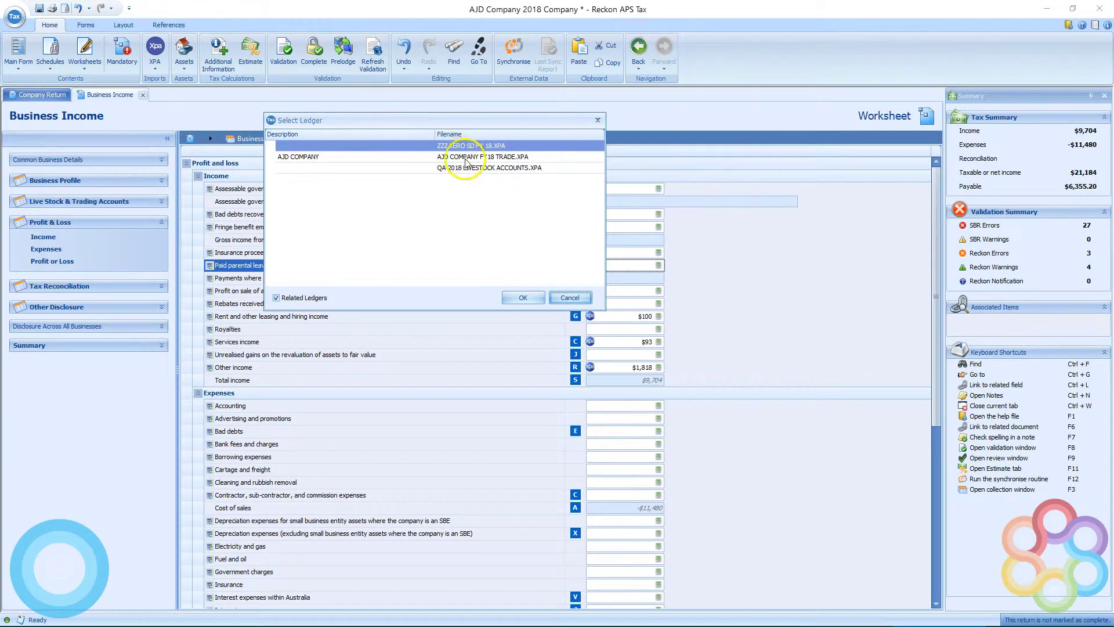
click(457, 156)
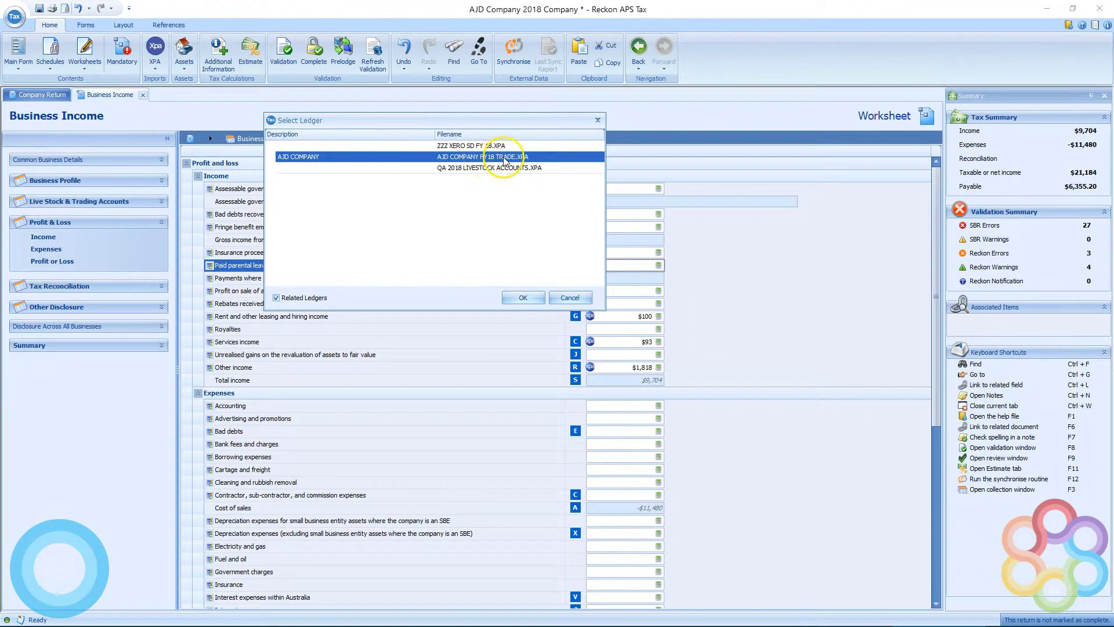
click(525, 298)
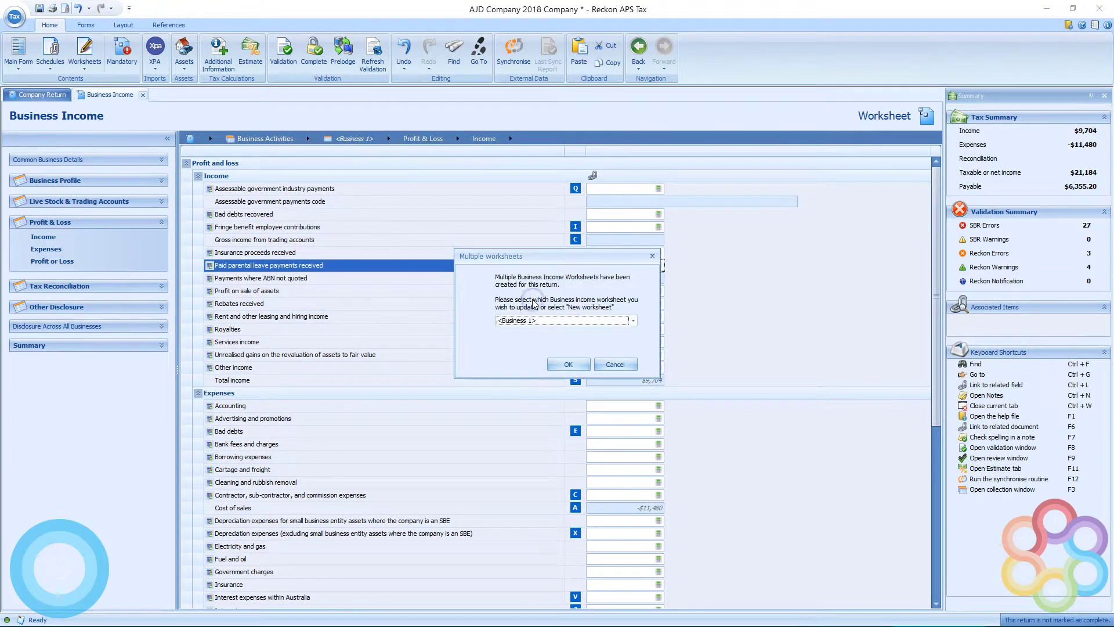
click(633, 320)
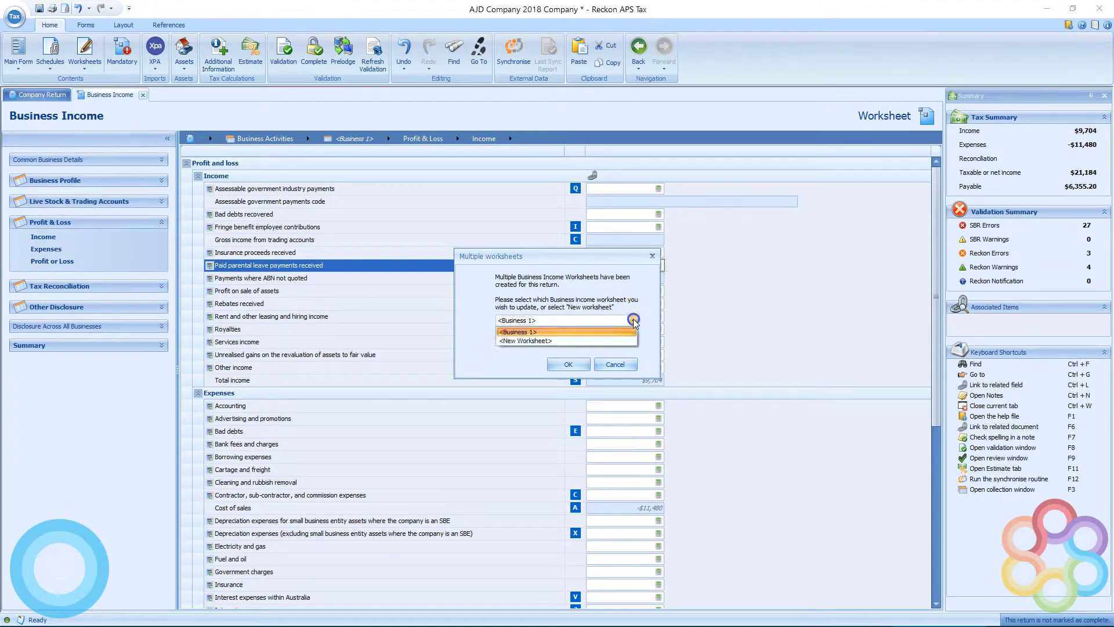
click(540, 341)
click(580, 370)
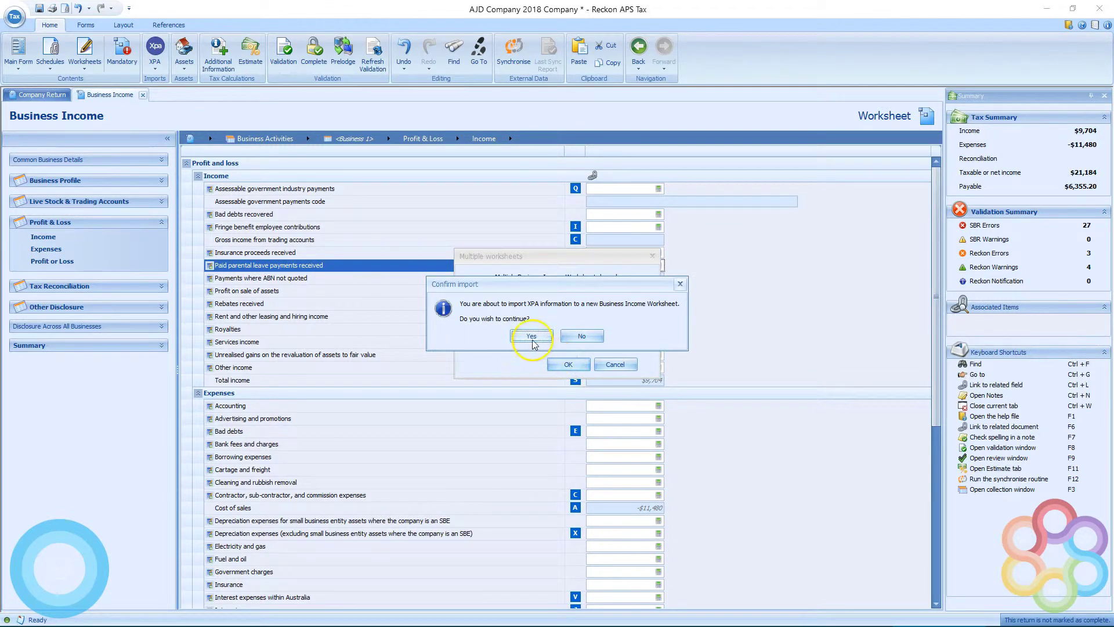
click(531, 336)
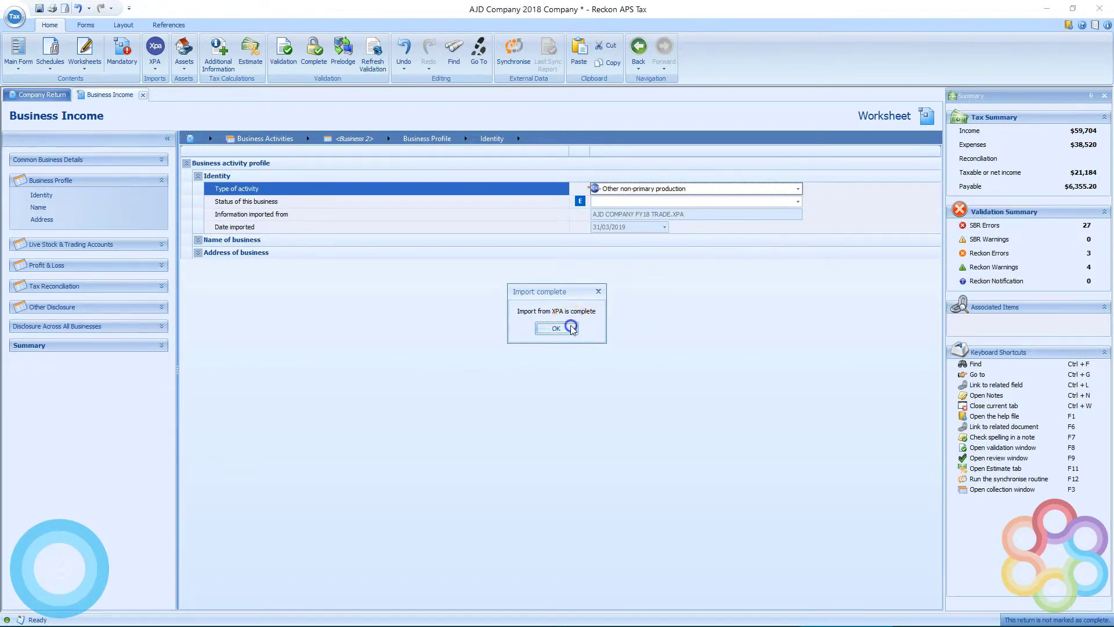
Step: Review Business 2's Profit & Loss income and Live Stock & Trading Accounts figures
click(572, 328)
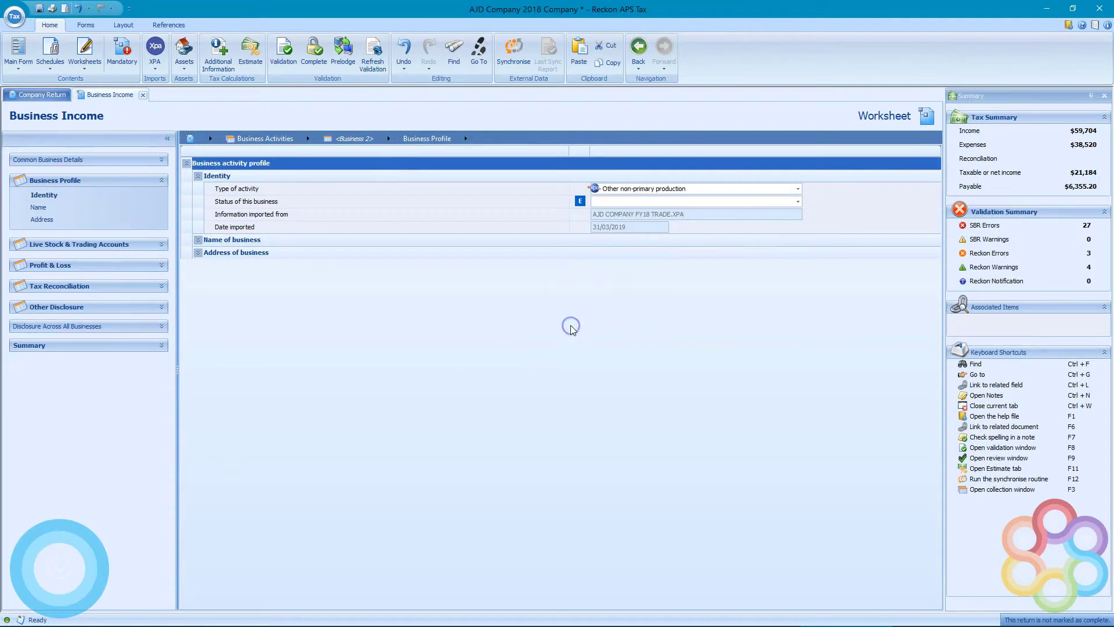
click(154, 267)
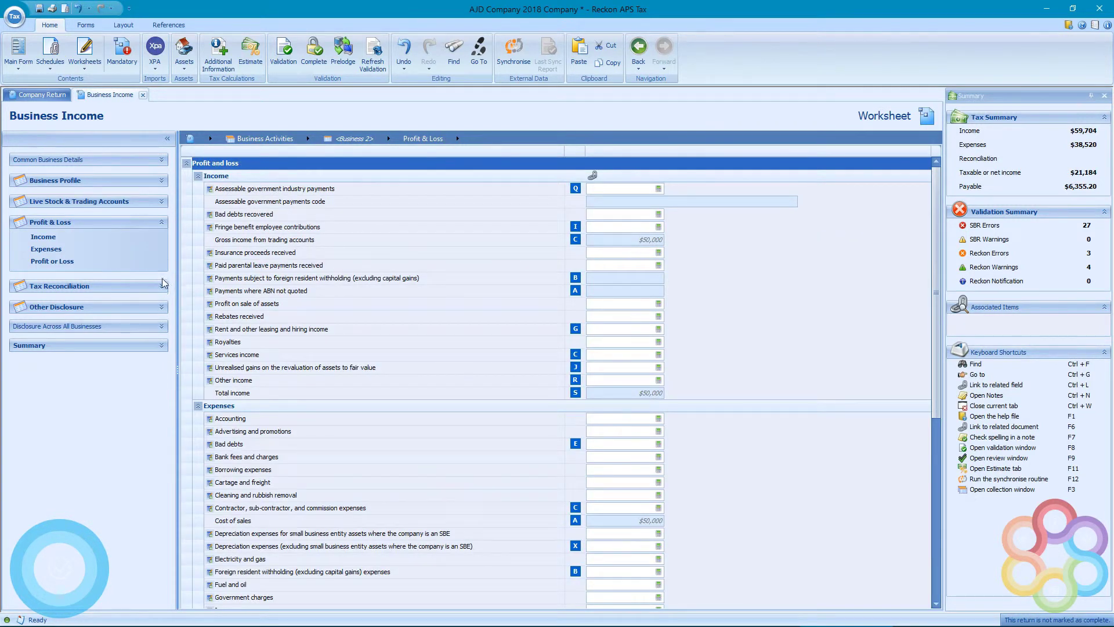
click(42, 237)
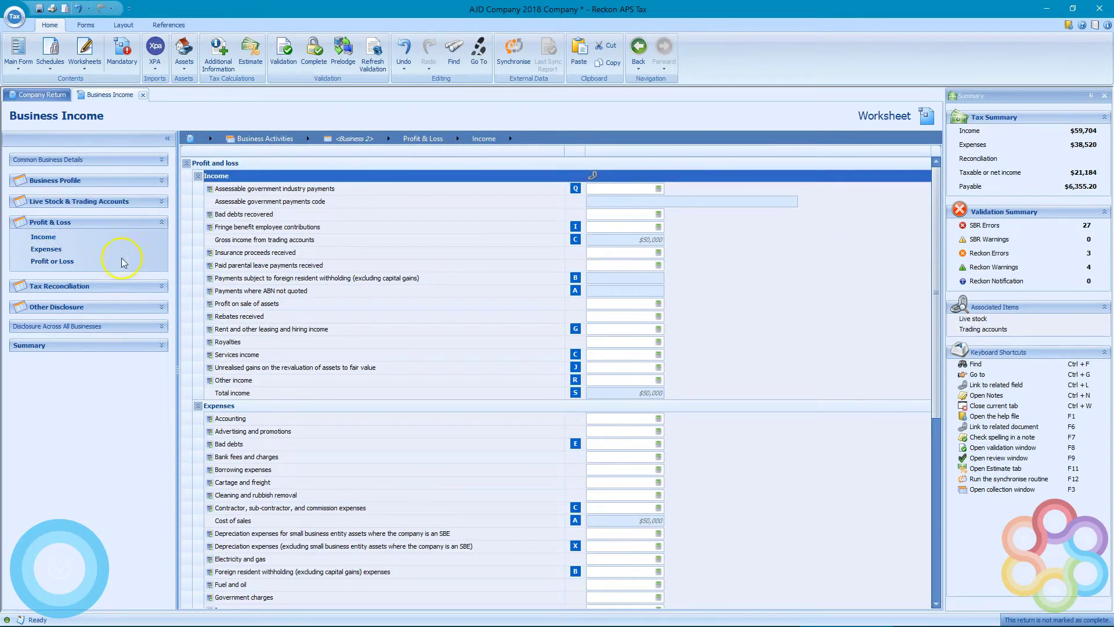
click(161, 201)
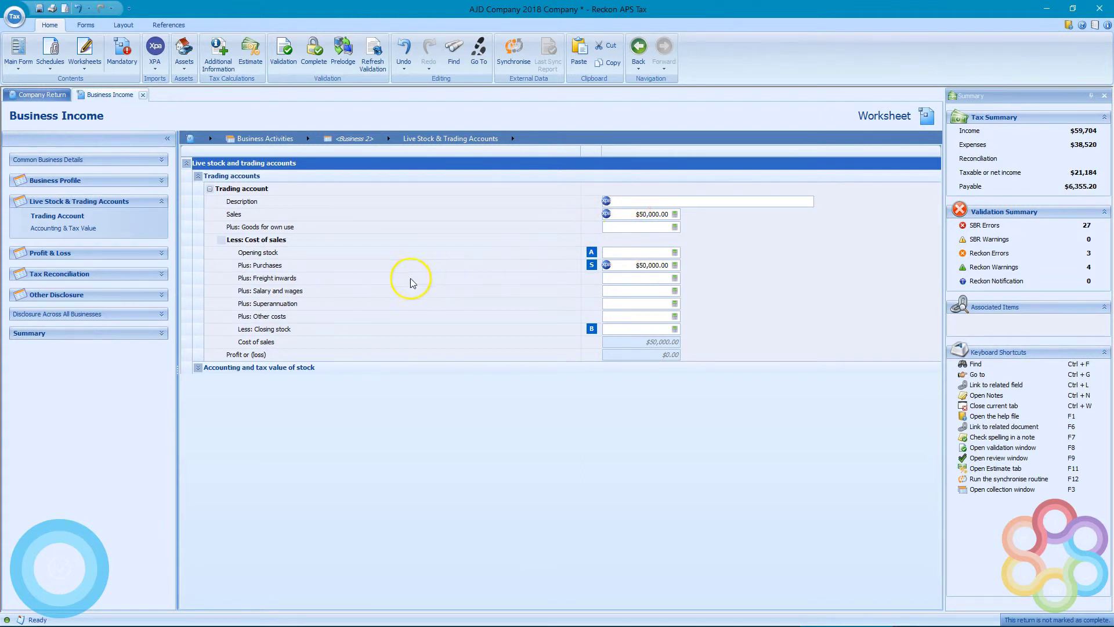
Step: Switch back to the Business 1 worksheet and close the AJD Company 2018 return
click(309, 138)
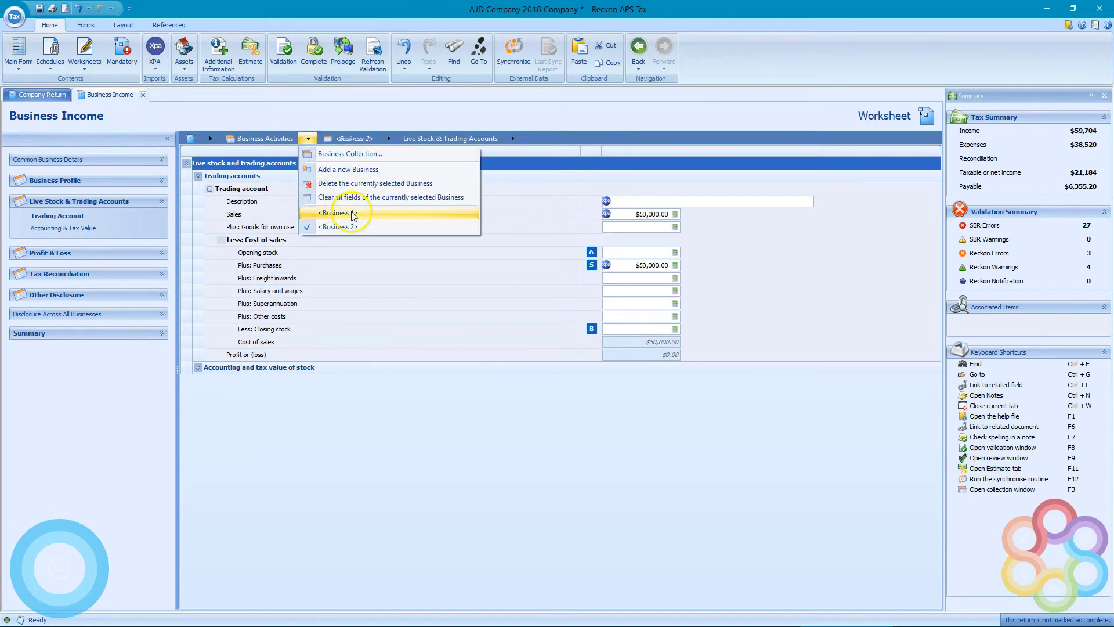
click(353, 215)
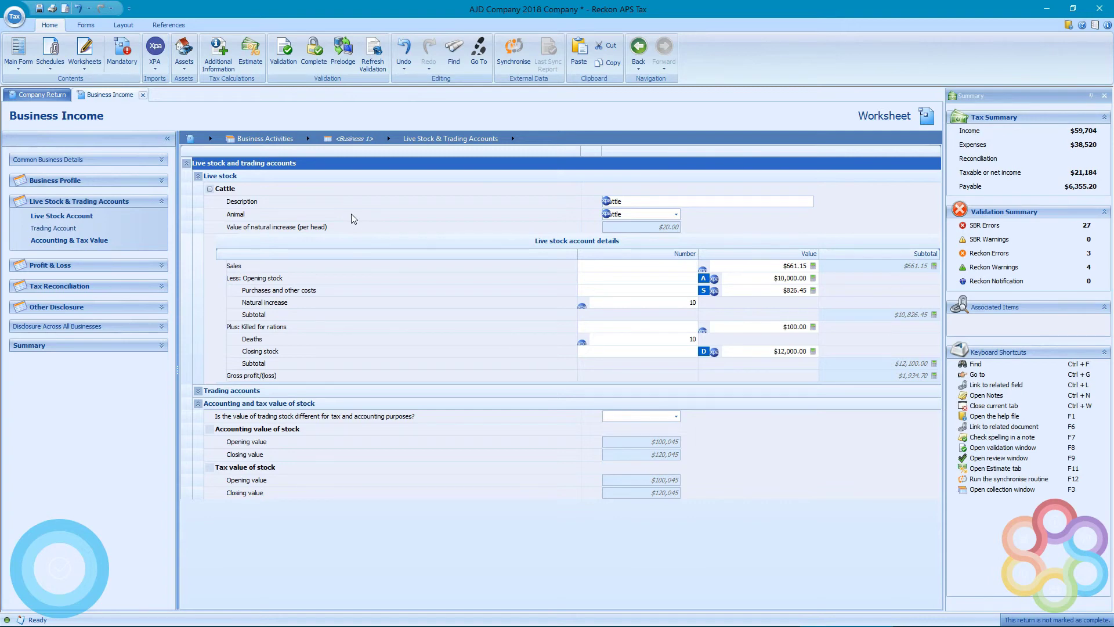
click(1102, 8)
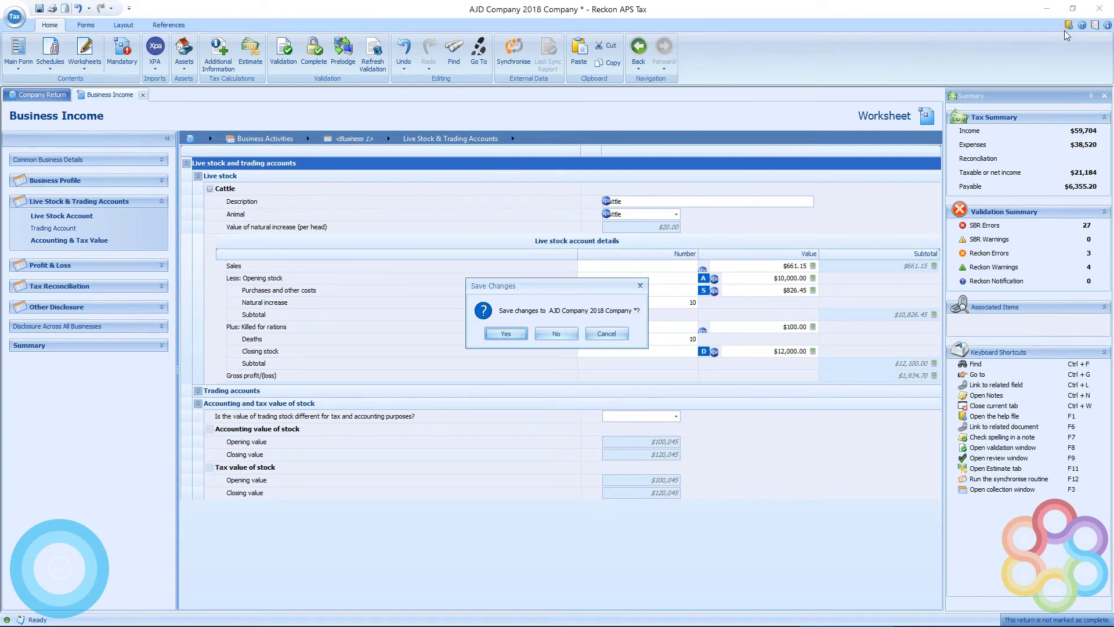